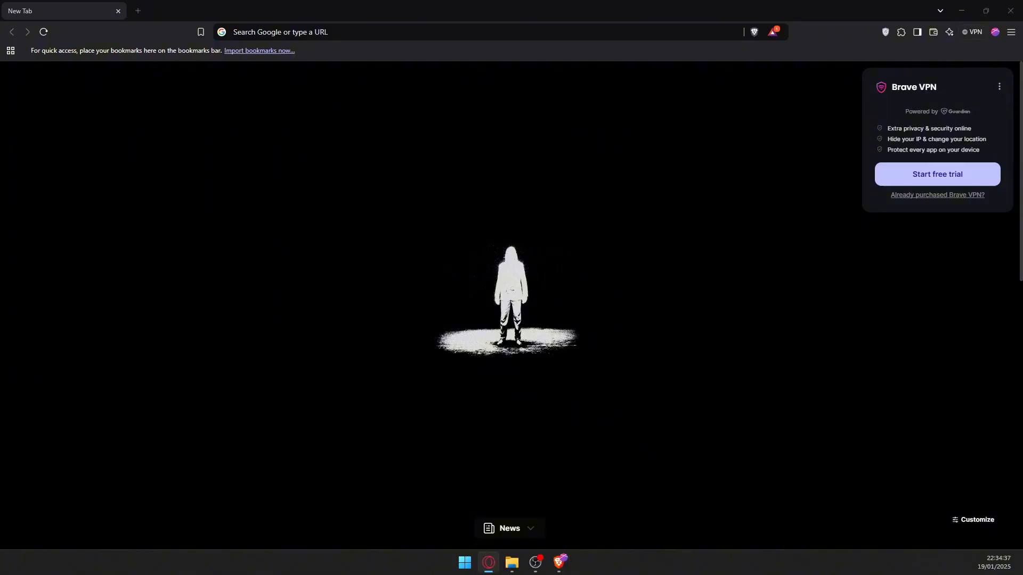
# Search Google for 'gateio' and open the official Gate.io site from the top result.
pyautogui.click(297, 31)
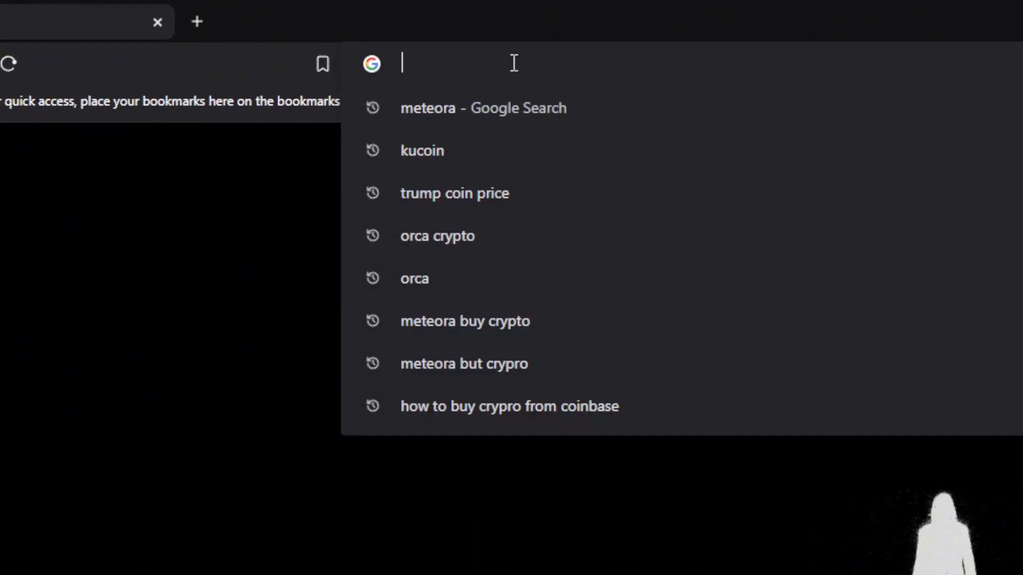
pyautogui.write('gateio')
pyautogui.press('Return')
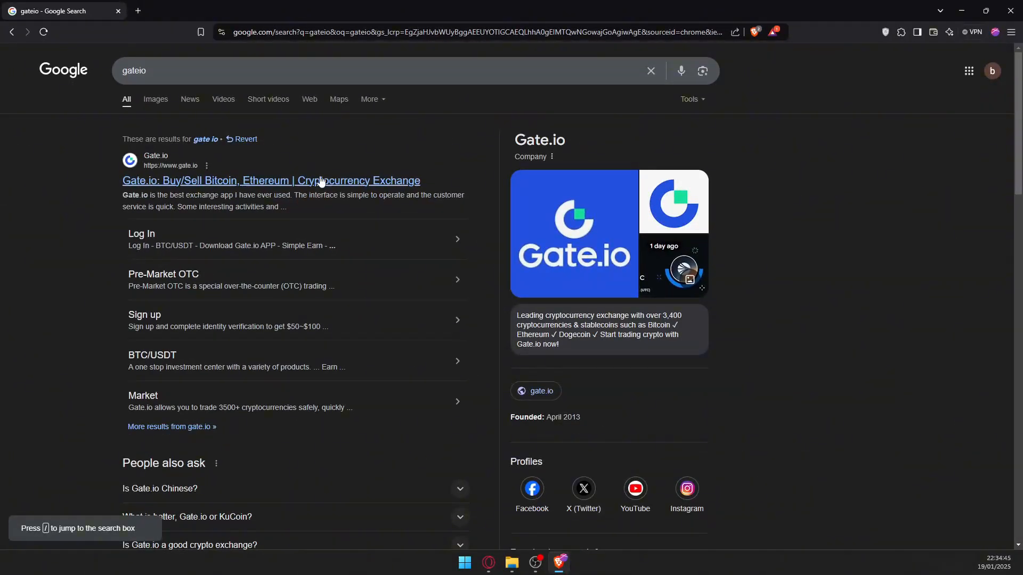
pyautogui.click(163, 184)
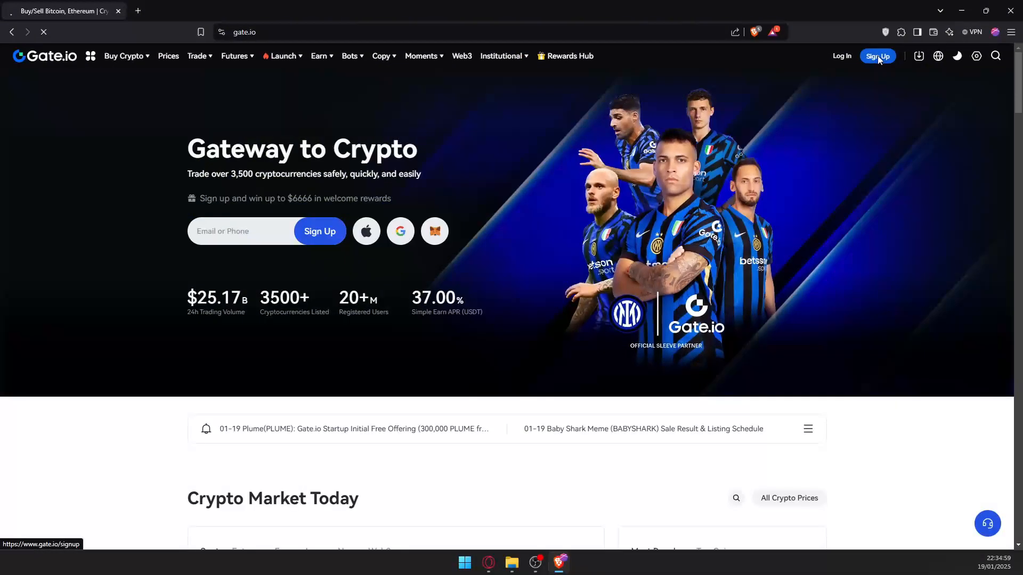
# Start a Gate.io sign-up with Morocco as residence via the first Google account, confirming the sign-in.
pyautogui.click(731, 110)
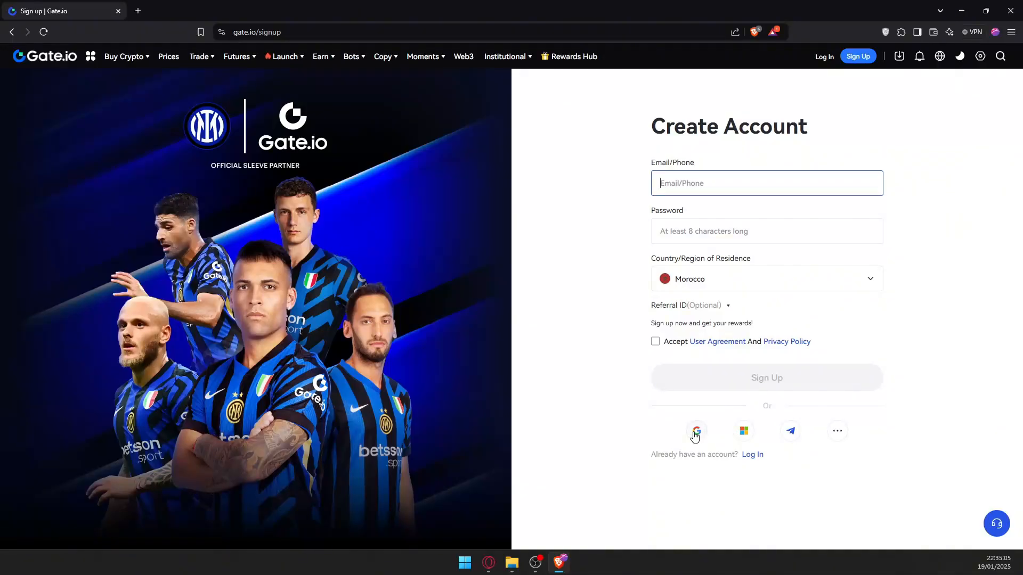
pyautogui.click(832, 434)
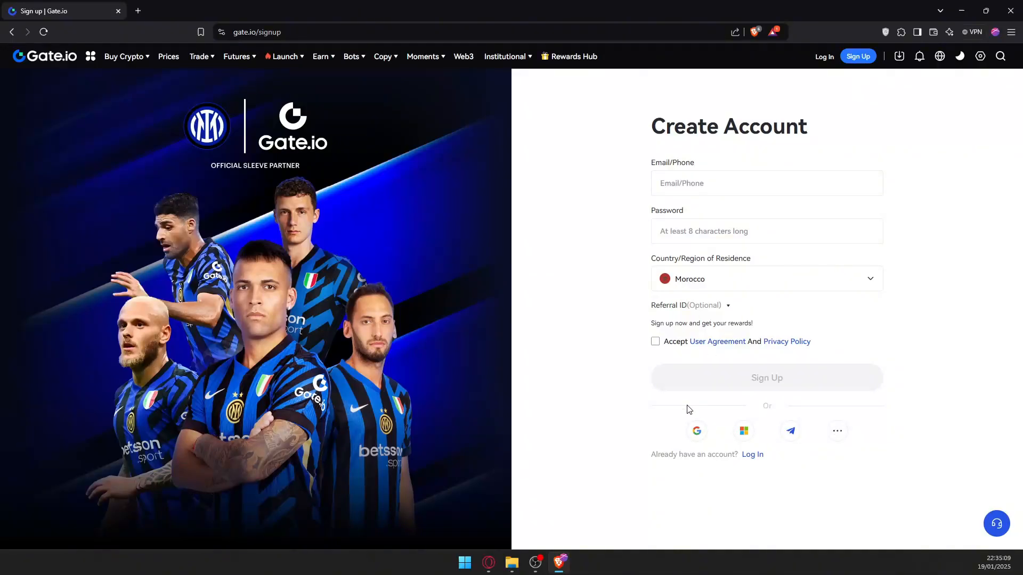
pyautogui.click(698, 432)
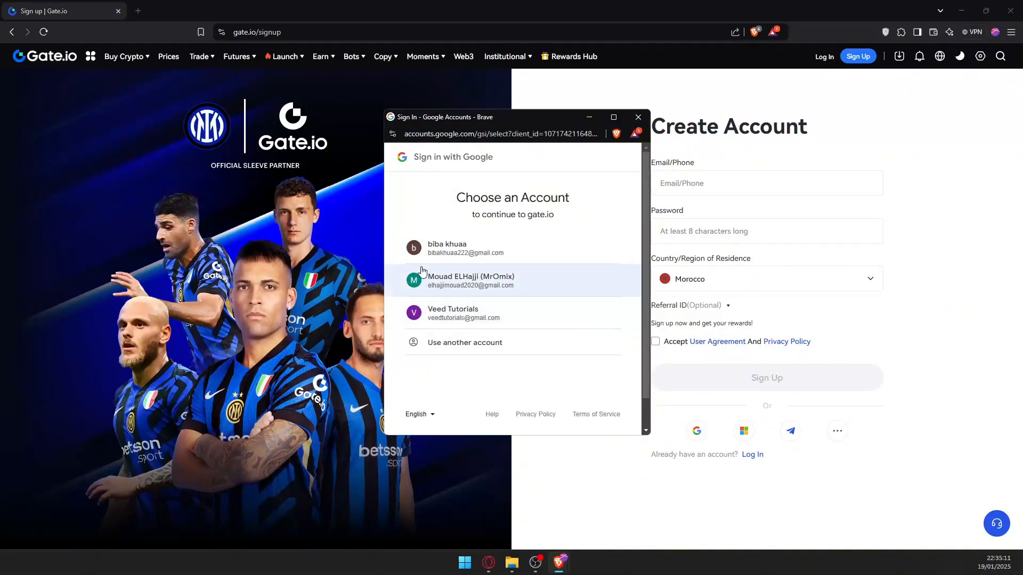
pyautogui.click(452, 249)
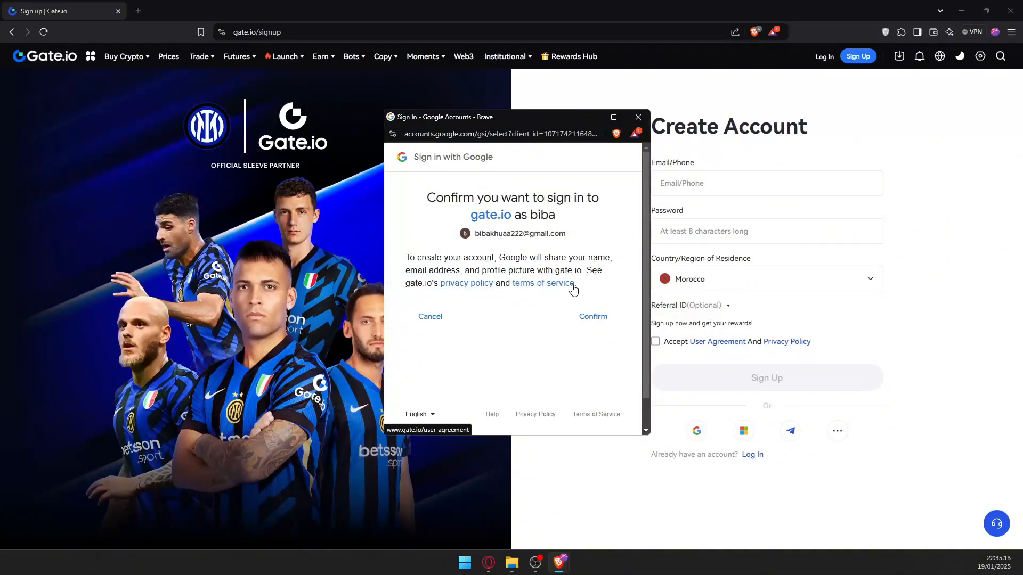
pyautogui.click(593, 317)
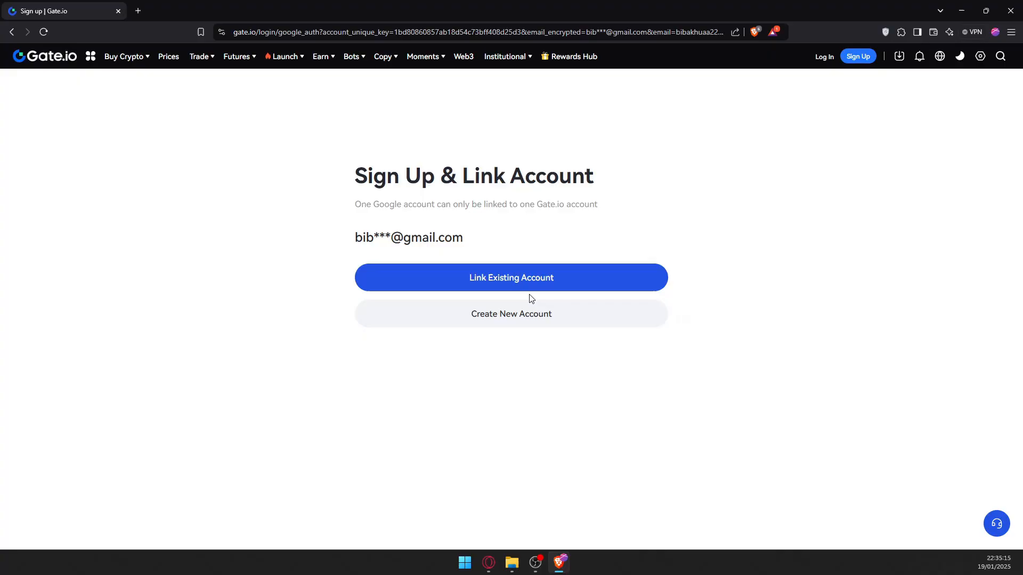
# Back out of the link choice and log in to Gate.io with the Google account instead.
pyautogui.click(484, 287)
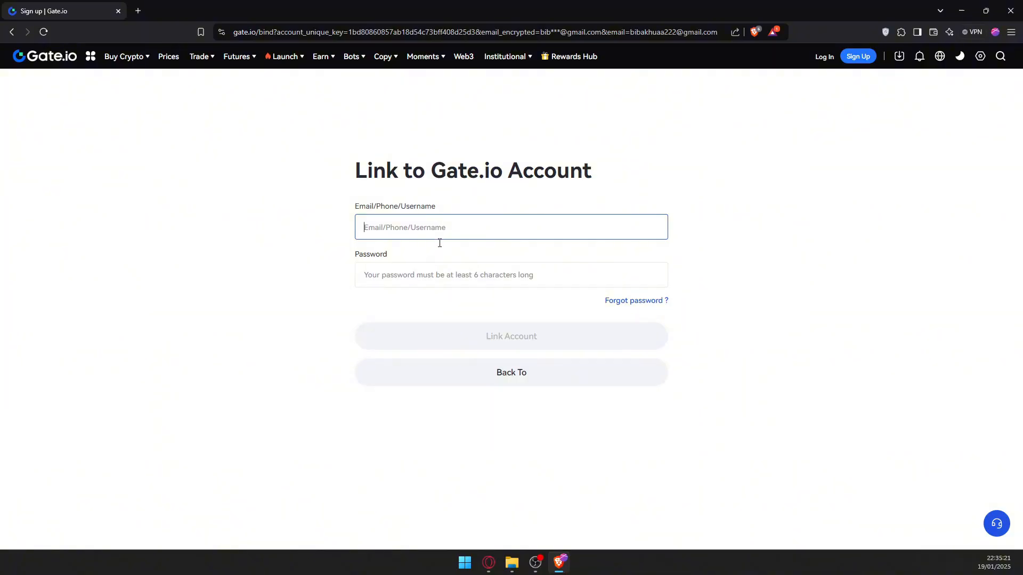
pyautogui.click(504, 363)
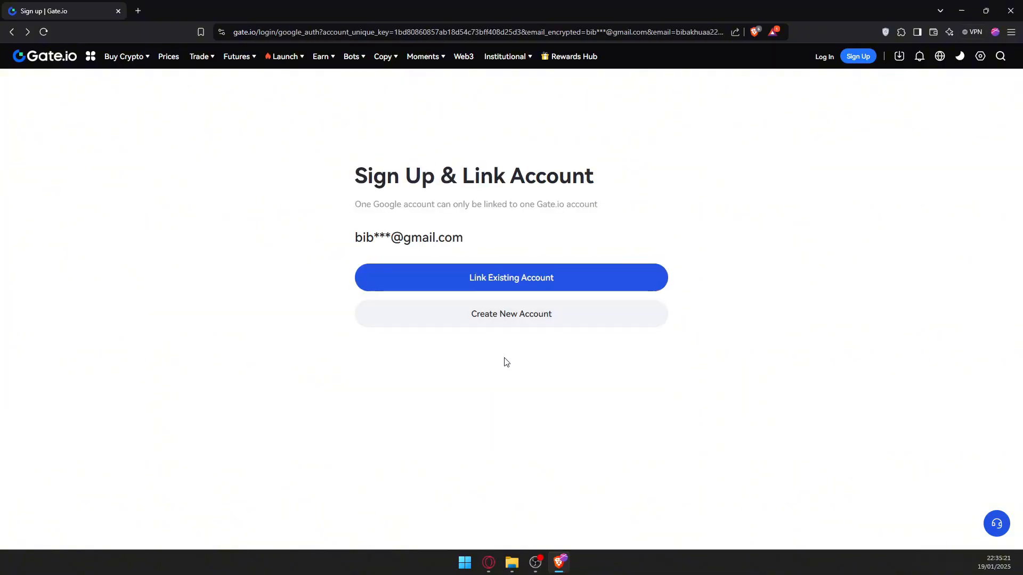
pyautogui.click(825, 57)
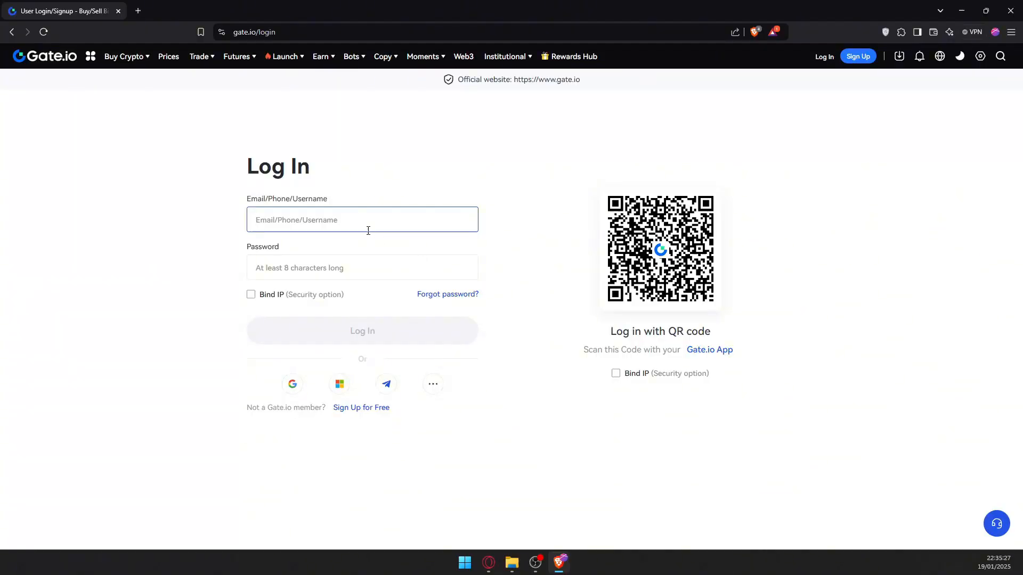
pyautogui.click(295, 384)
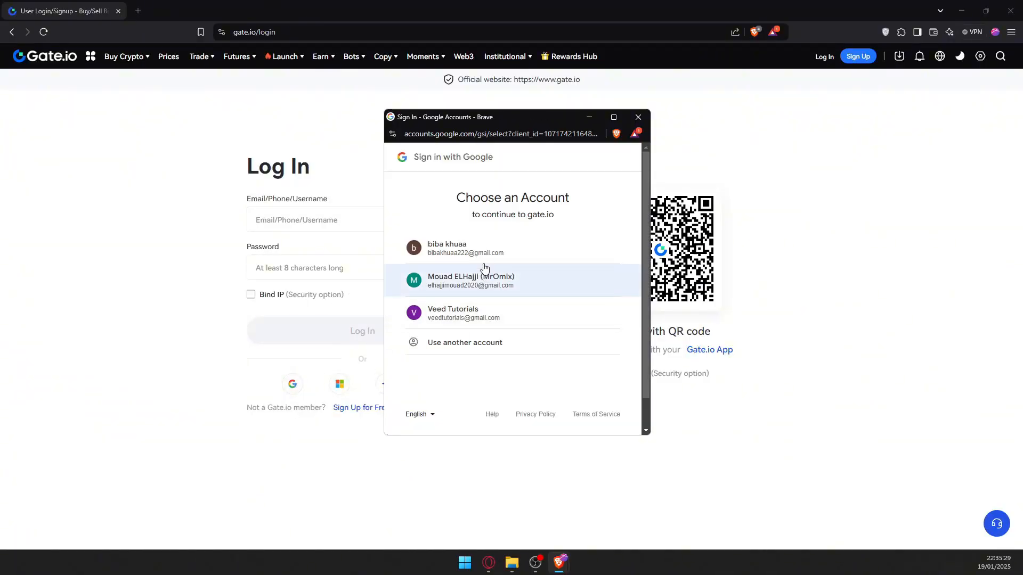
pyautogui.click(484, 257)
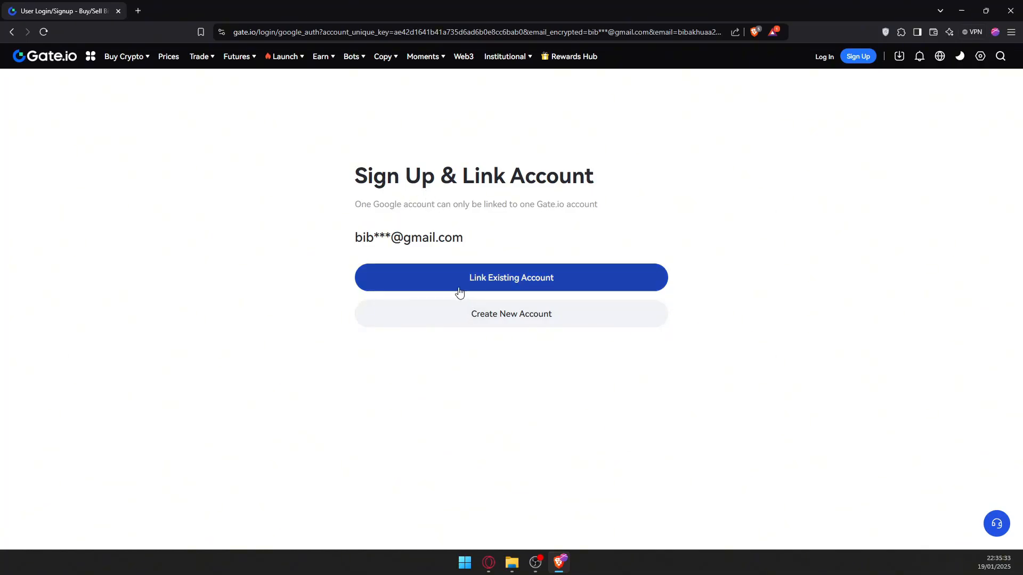
# Choose Link Existing Account and enter the existing account's username and password.
pyautogui.click(461, 288)
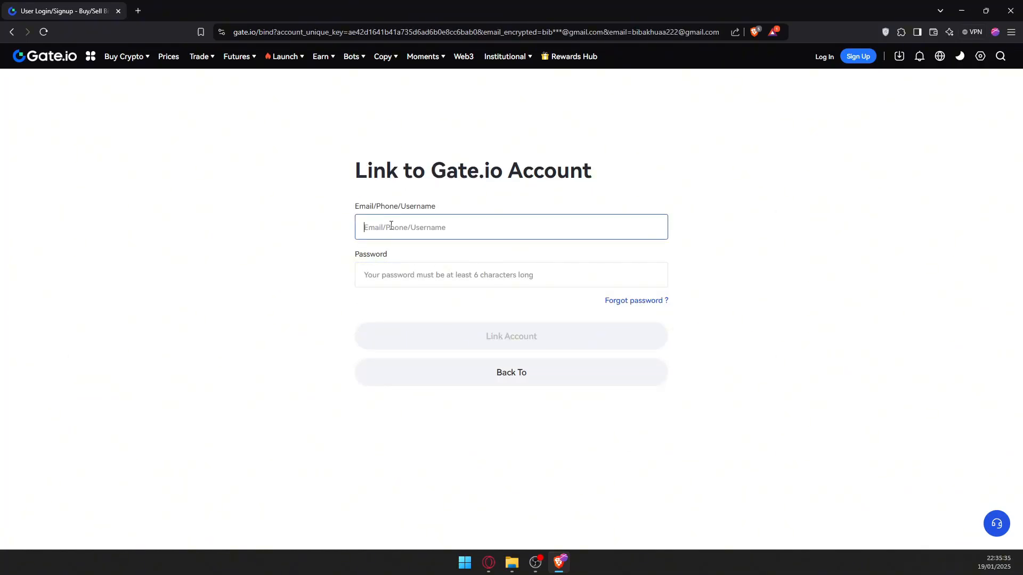
pyautogui.write('o')
pyautogui.click(420, 277)
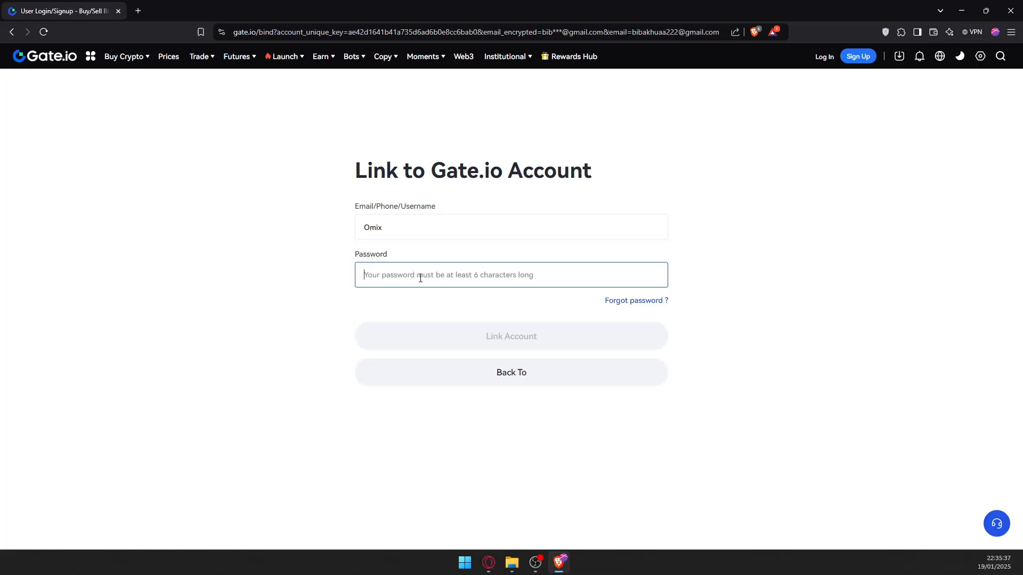
pyautogui.write('*********')
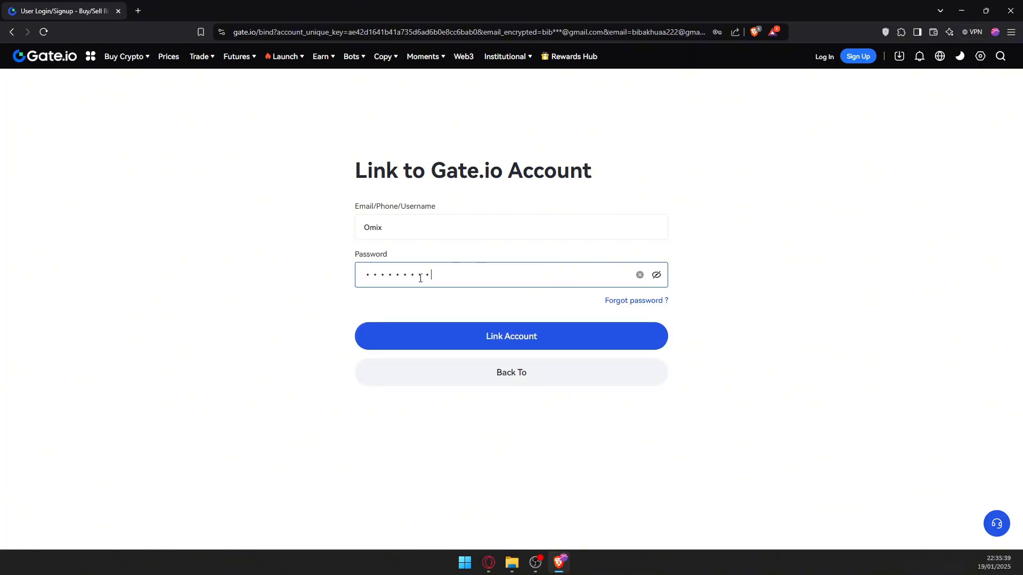
# Submit the account link and pass reCAPTCHA by selecting every car image, then verify.
pyautogui.click(485, 346)
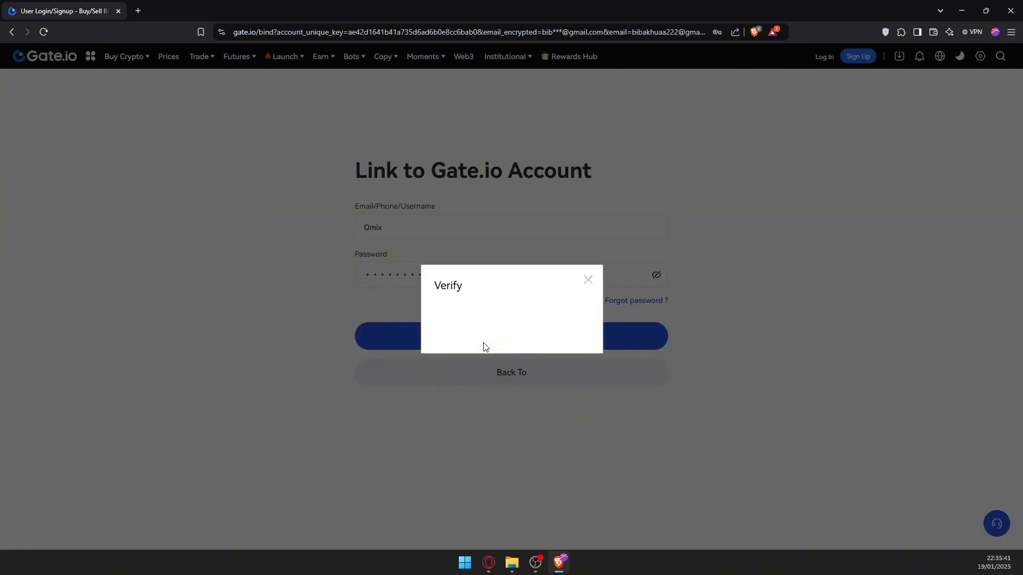
pyautogui.click(445, 327)
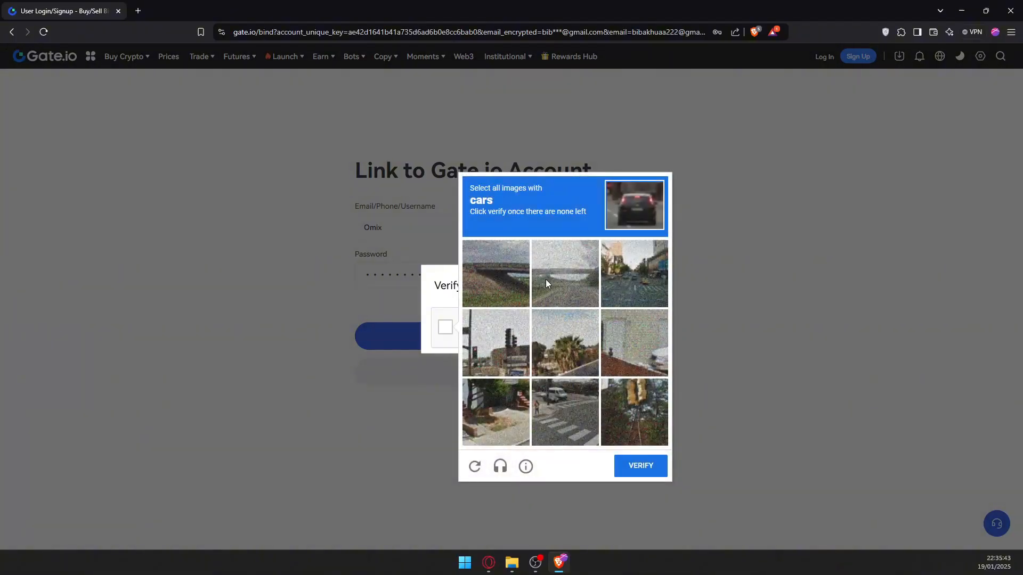
pyautogui.click(637, 289)
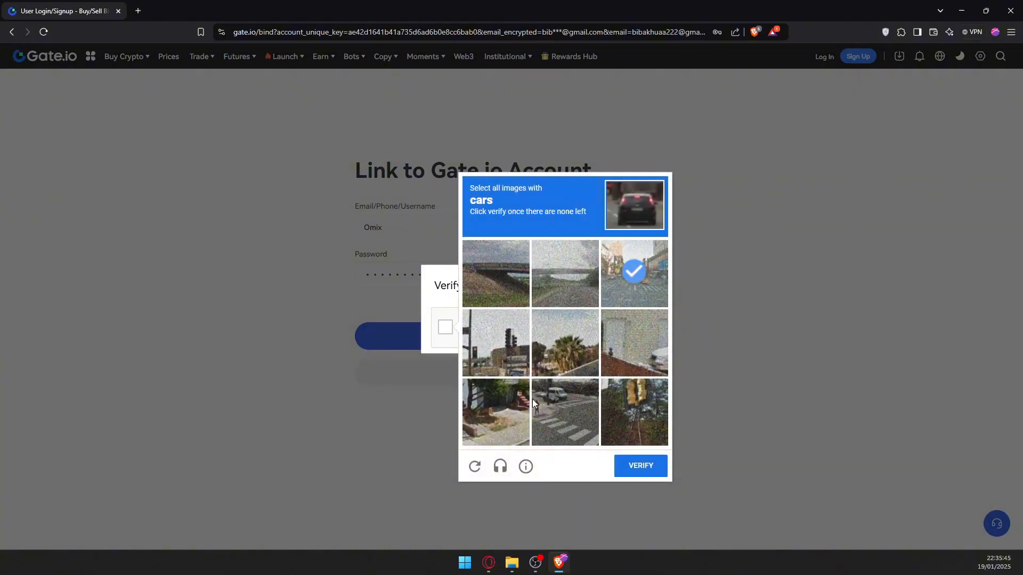
pyautogui.click(571, 414)
pyautogui.click(639, 353)
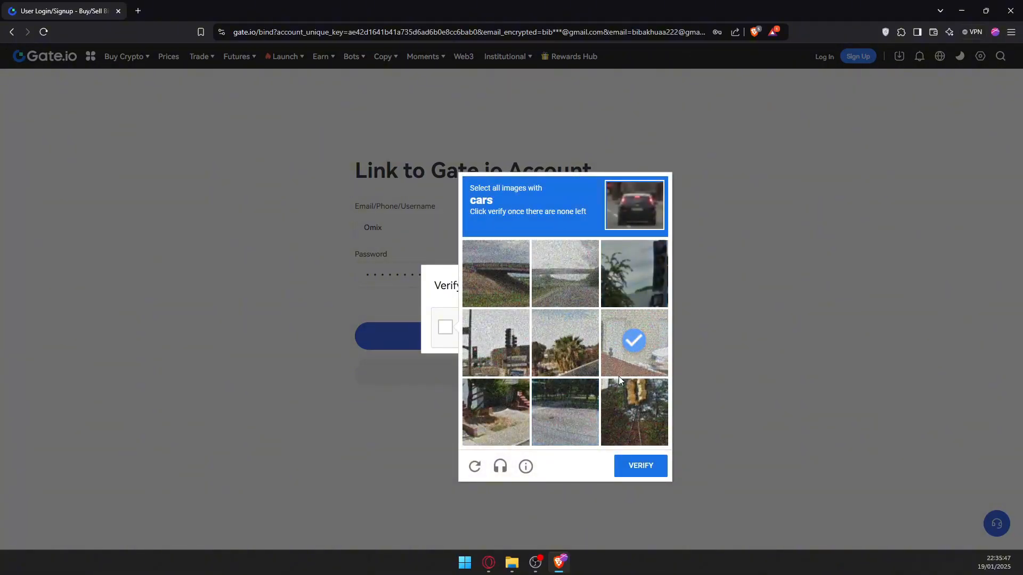
pyautogui.click(630, 342)
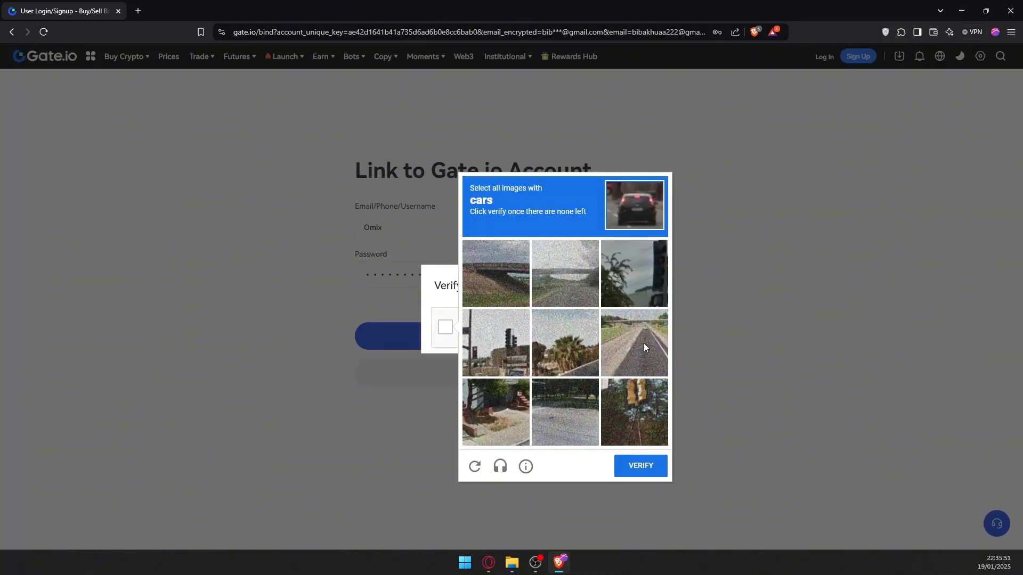
pyautogui.click(647, 329)
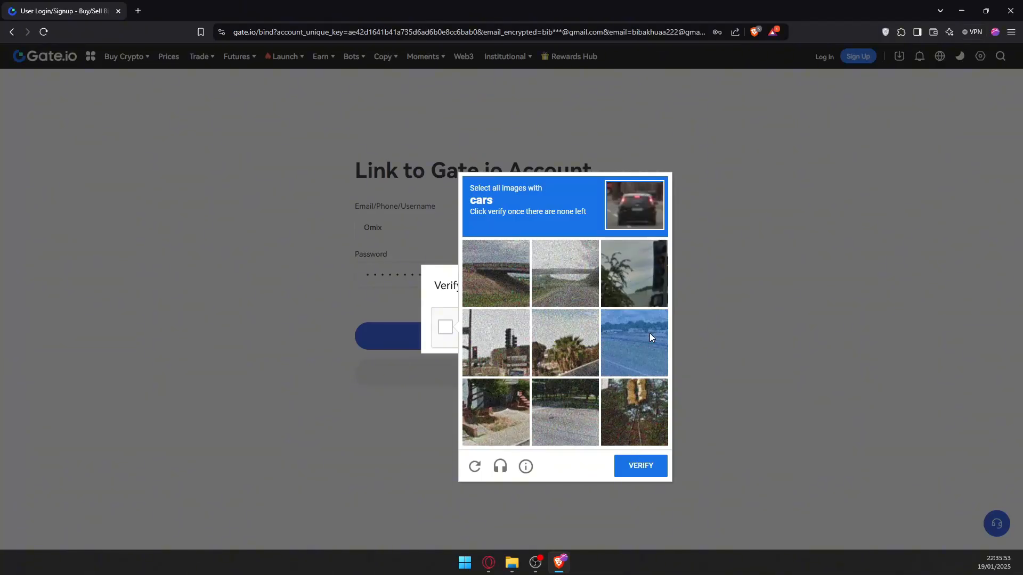
pyautogui.click(643, 459)
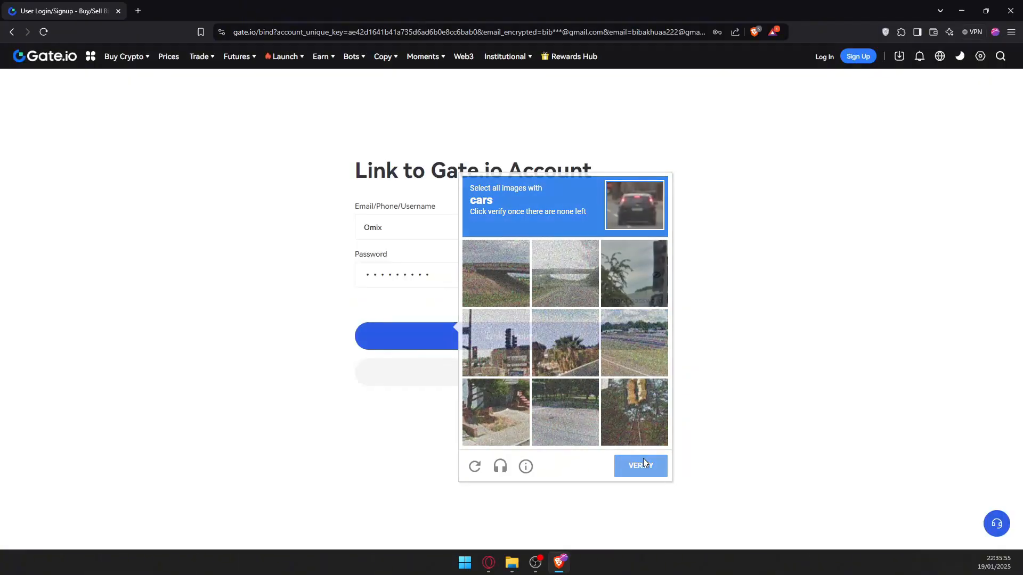
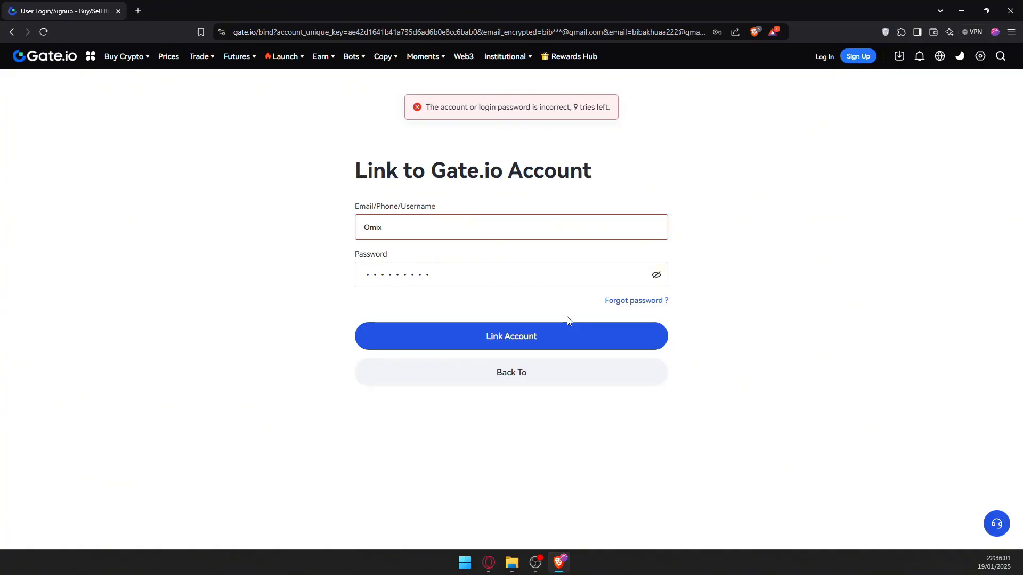
# Select the rejected username in the Email/Phone/Username field and start typing the account's e-mail address.
pyautogui.click(461, 237)
pyautogui.hotkey('ctrl', 'a')
# Complete the account e-mail from the gmail suggestion, retype the password, and submit Link Account.
pyautogui.write('e')
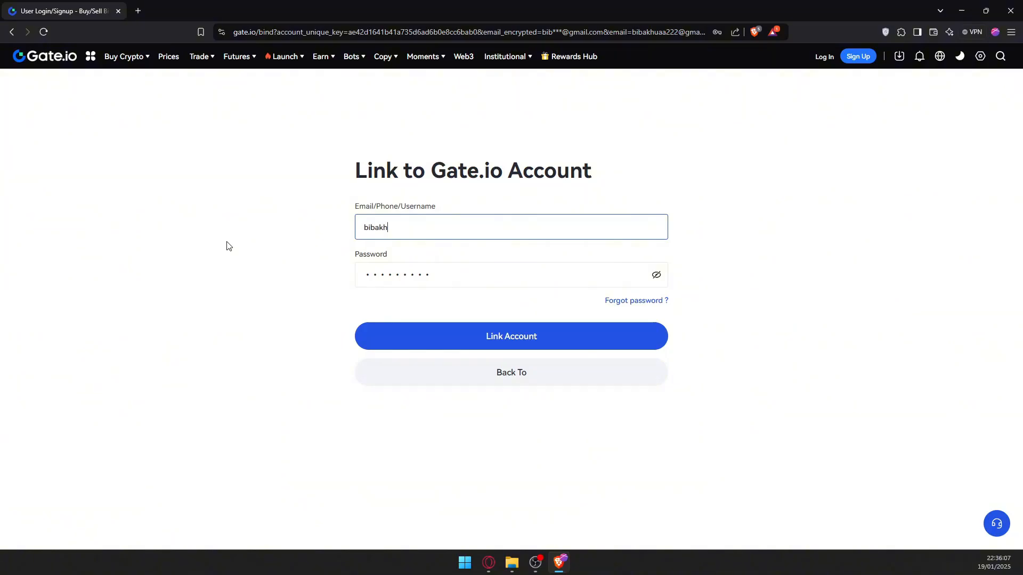
# Complete the account e-mail from the gmail suggestion, retype the password, and submit Link Account.
pyautogui.write('@')
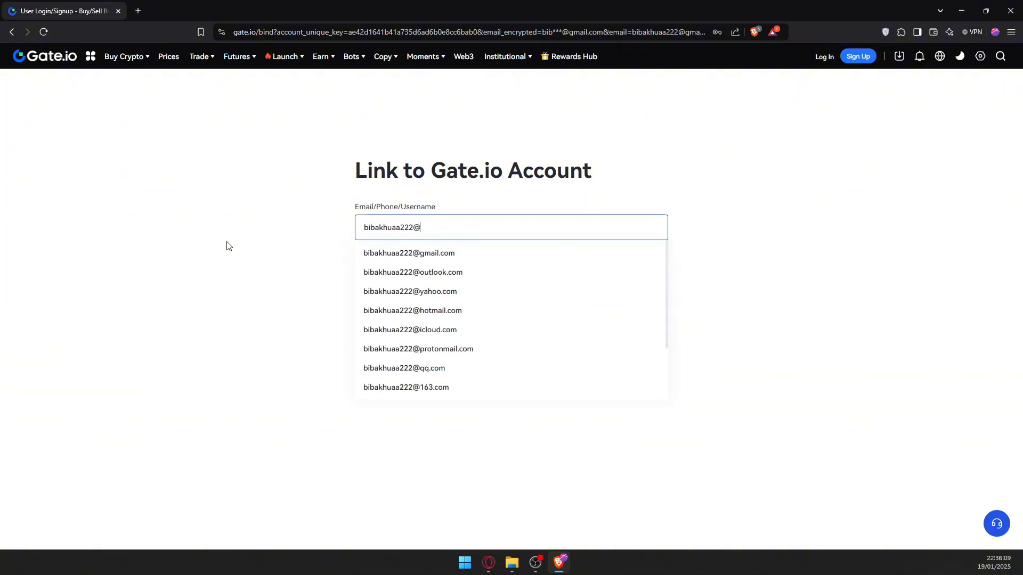
pyautogui.write('gmai')
pyautogui.click(408, 251)
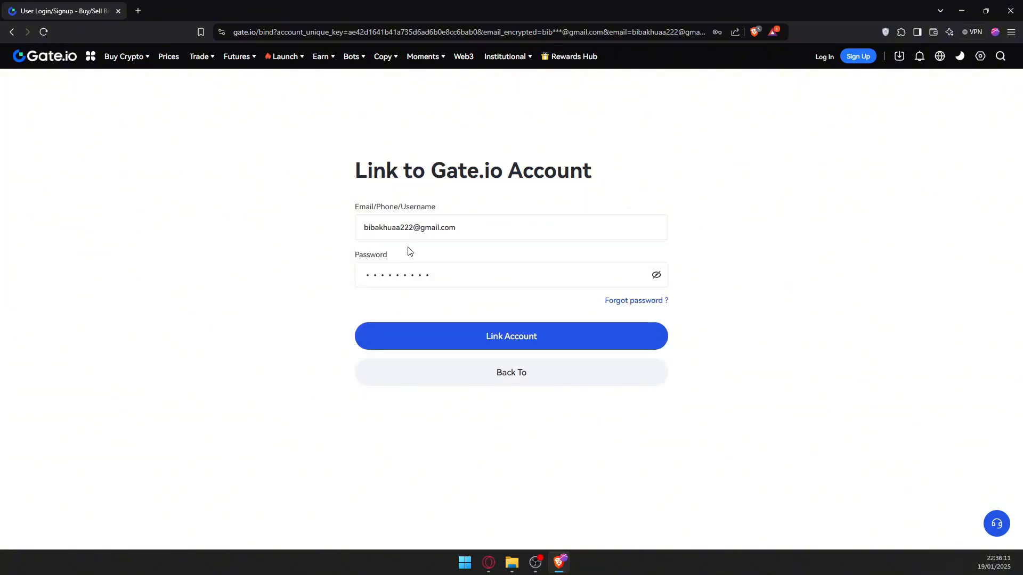
pyautogui.click(436, 272)
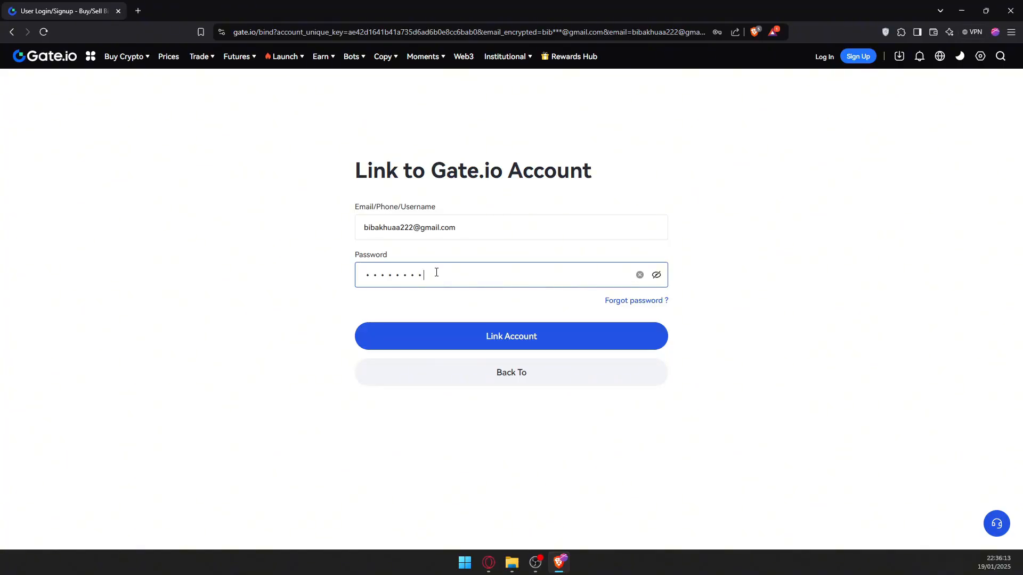
pyautogui.hotkey('ctrl', 'BackSpace')
pyautogui.write('••••••••••')
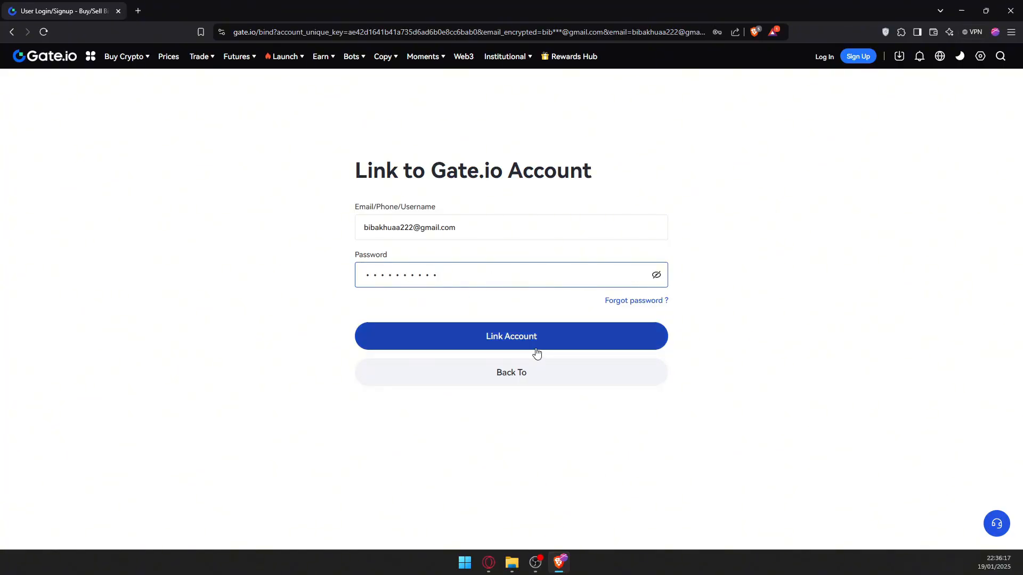
pyautogui.click(535, 351)
# Tick 'I'm not a robot' and verify the four traffic-light images.
pyautogui.click(446, 327)
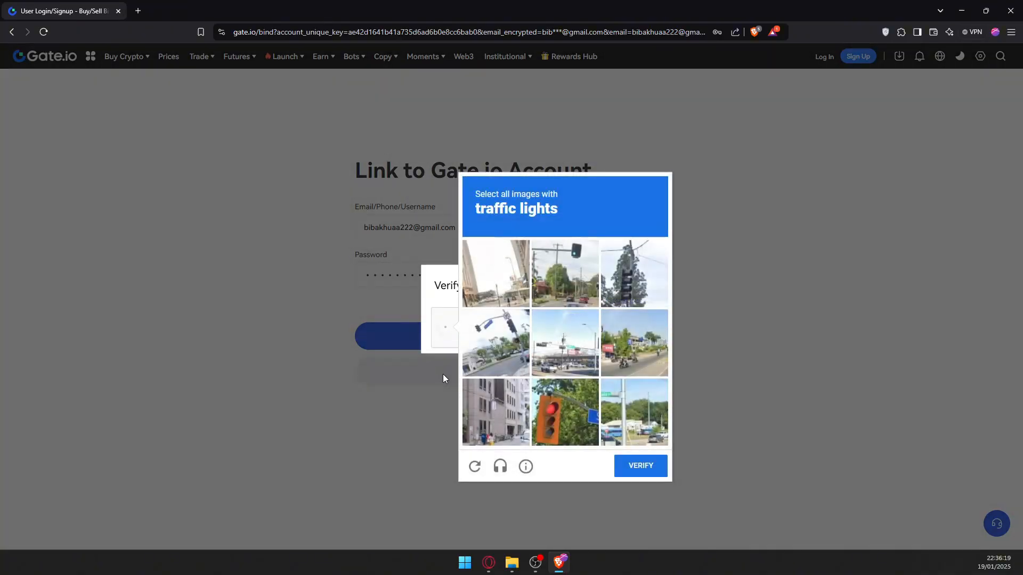
pyautogui.click(574, 288)
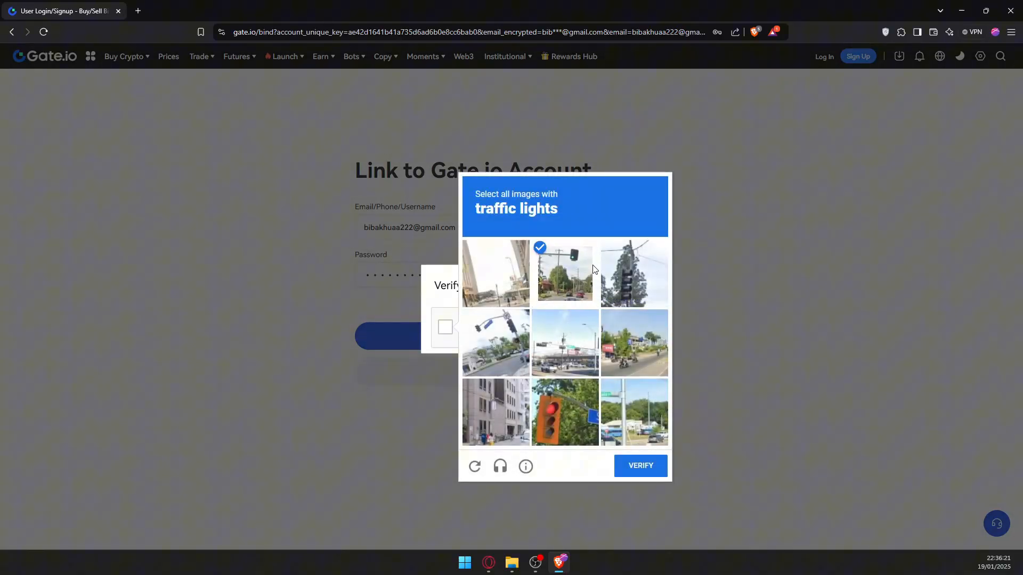
pyautogui.click(635, 270)
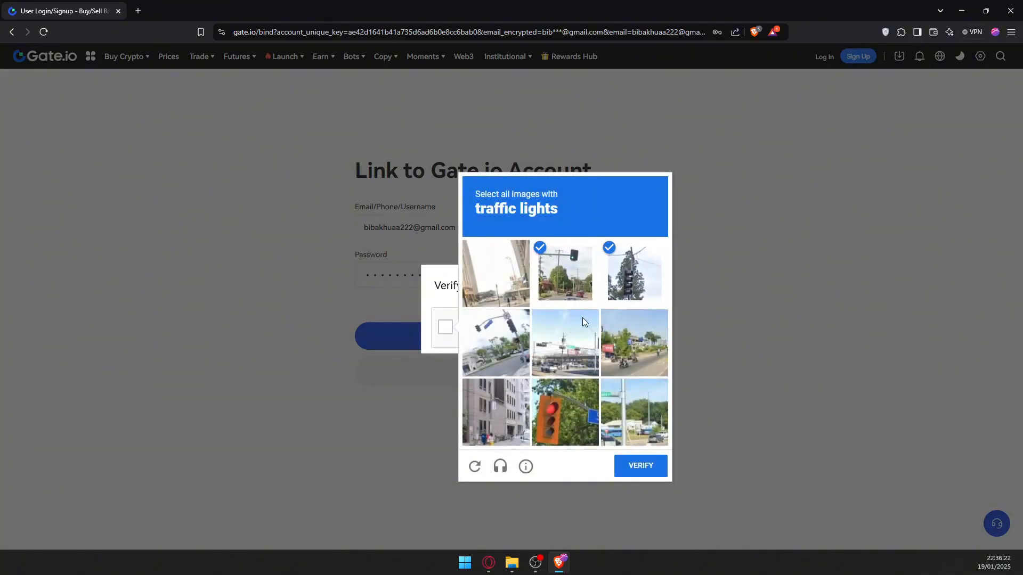
pyautogui.click(492, 344)
pyautogui.click(554, 346)
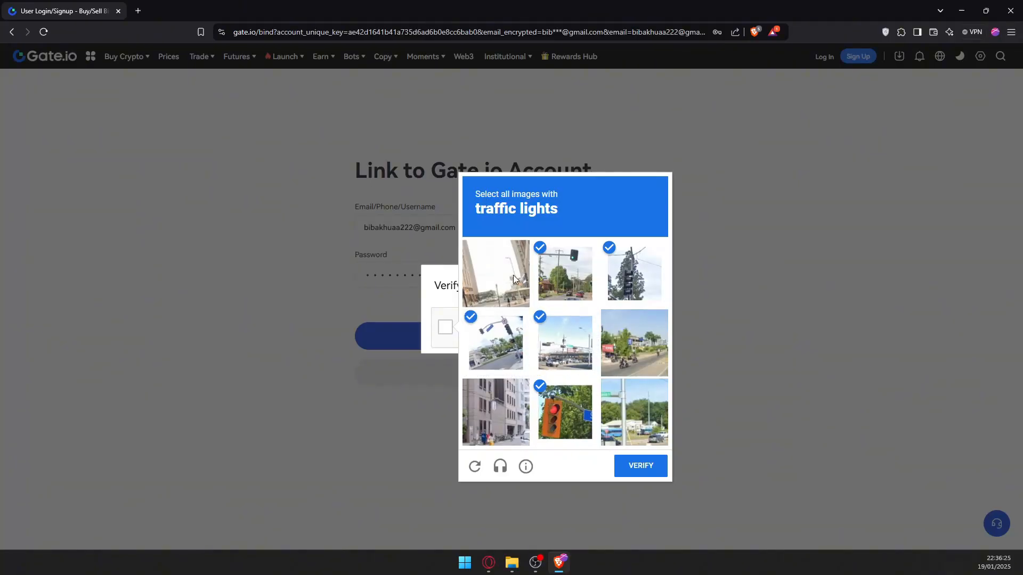
pyautogui.click(642, 462)
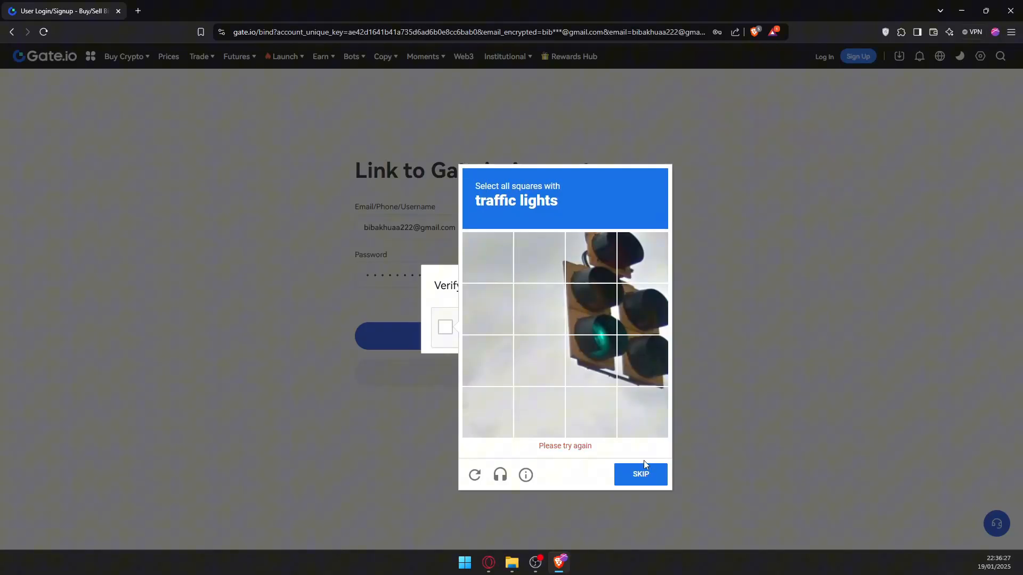
# Mark the six squares containing the traffic light and verify again.
pyautogui.click(582, 309)
pyautogui.click(586, 353)
pyautogui.click(640, 368)
pyautogui.click(647, 332)
pyautogui.click(639, 267)
pyautogui.click(584, 273)
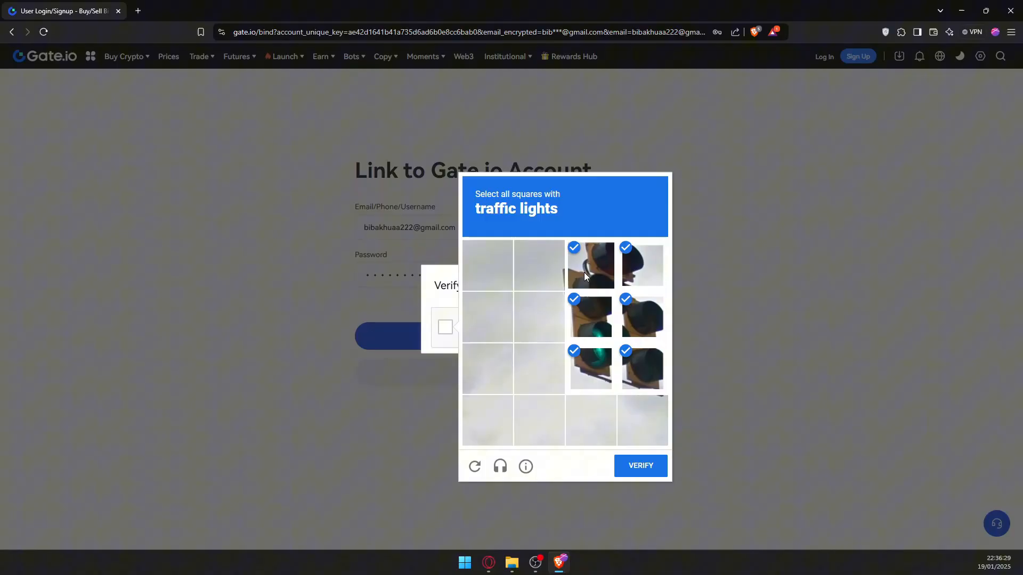
pyautogui.click(633, 465)
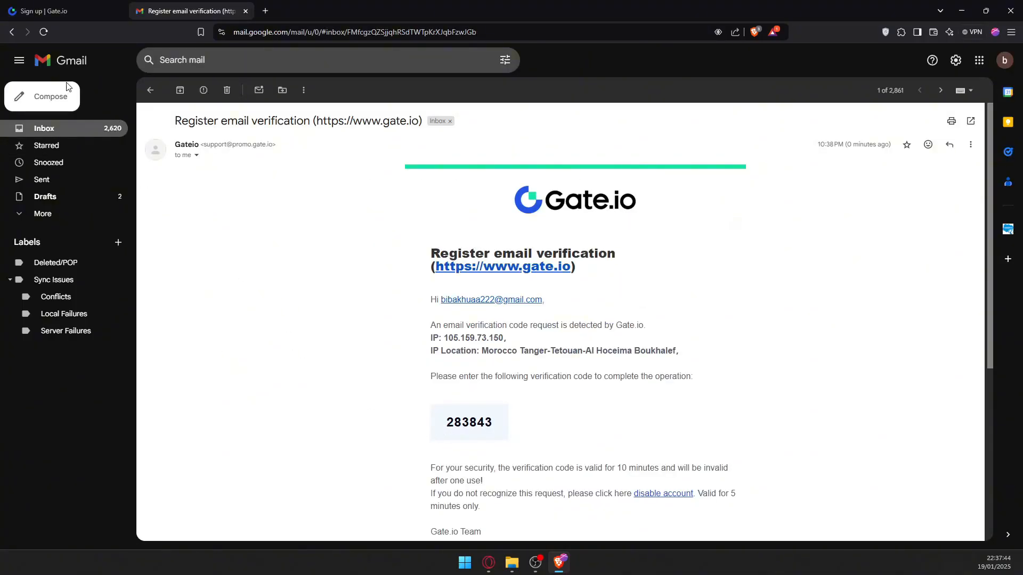
# Enter the six-digit code from the Gmail message into the Gate.io code boxes, two digits at a time.
pyautogui.click(39, 8)
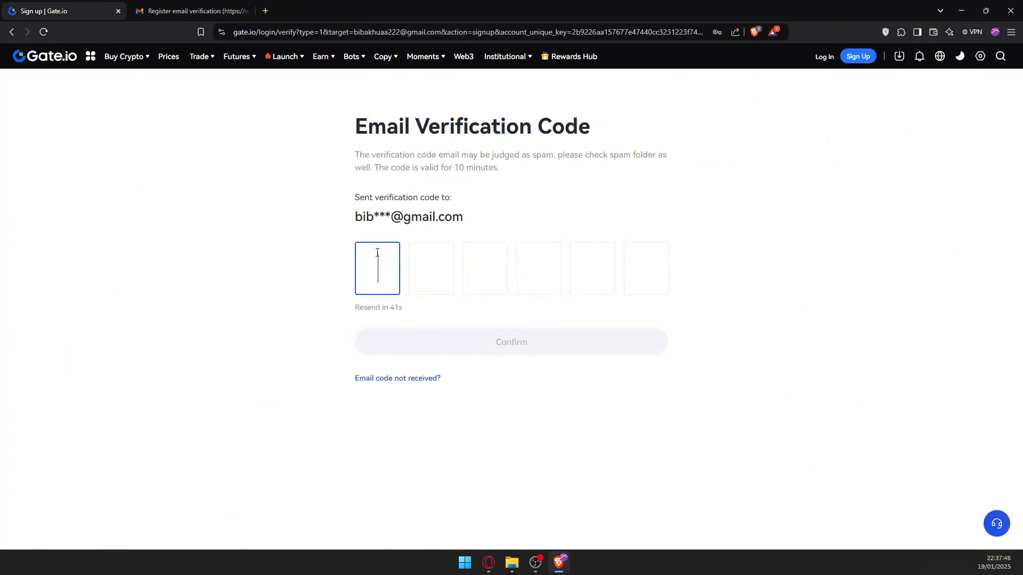
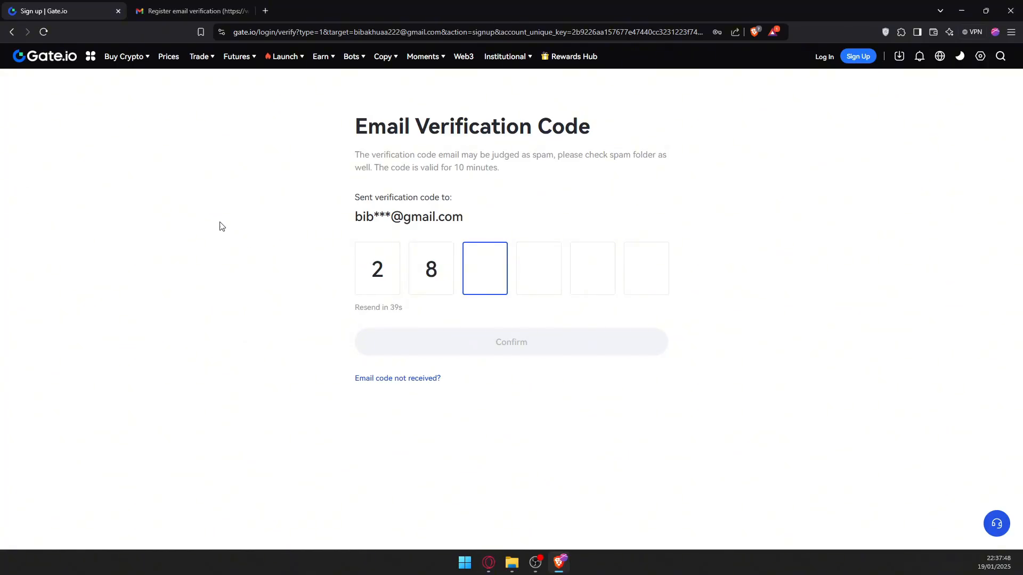
pyautogui.hotkey('ctrl', 'Tab')
pyautogui.hotkey('ctrl', 'Tab')
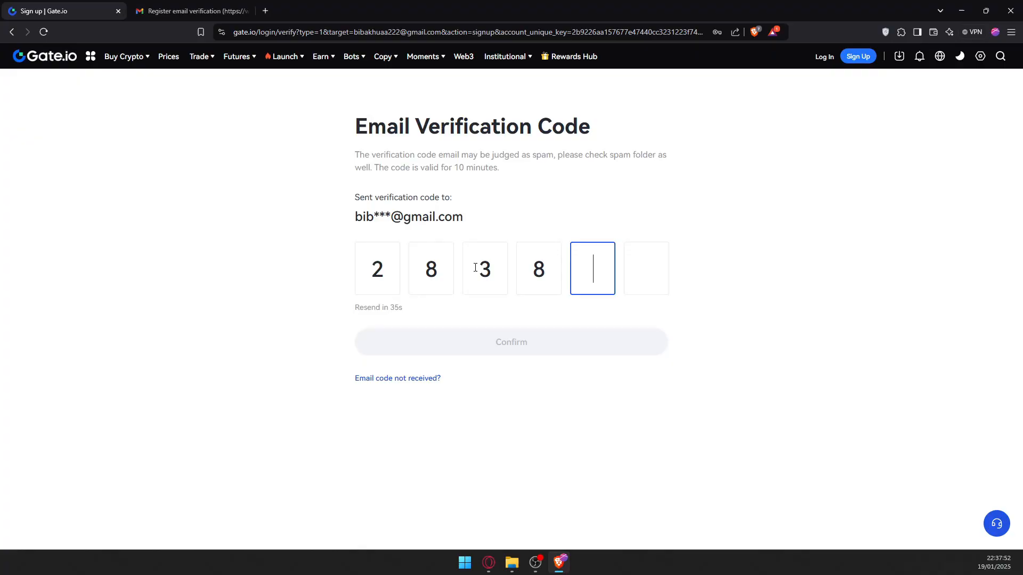
pyautogui.hotkey('ctrl', 'Tab')
pyautogui.hotkey('ctrl', 'Tab')
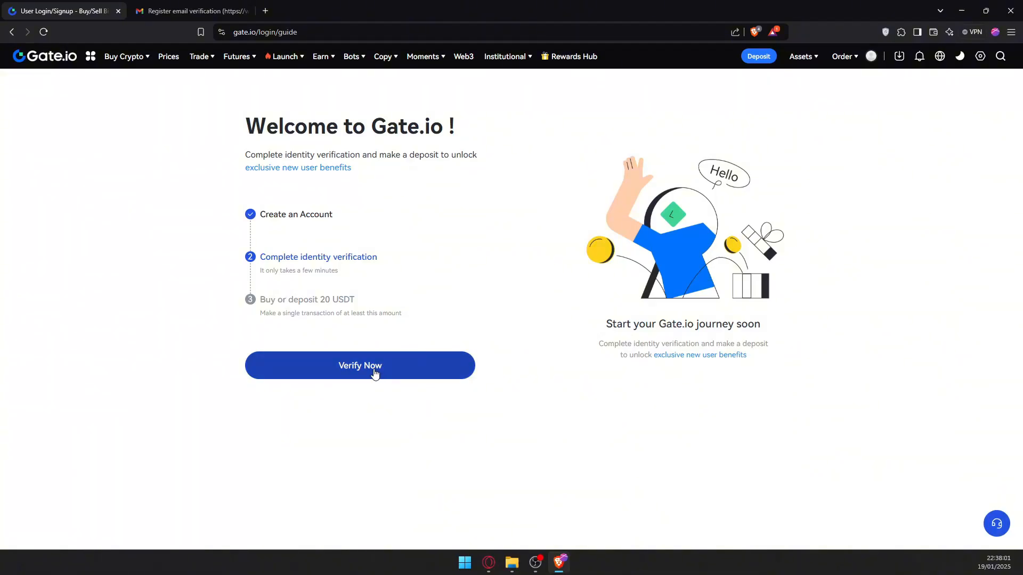
# Highlight the welcome checklist items, then return to the Gate.io home page via the logo.
pyautogui.moveTo(384, 261); pyautogui.dragTo(261, 258)
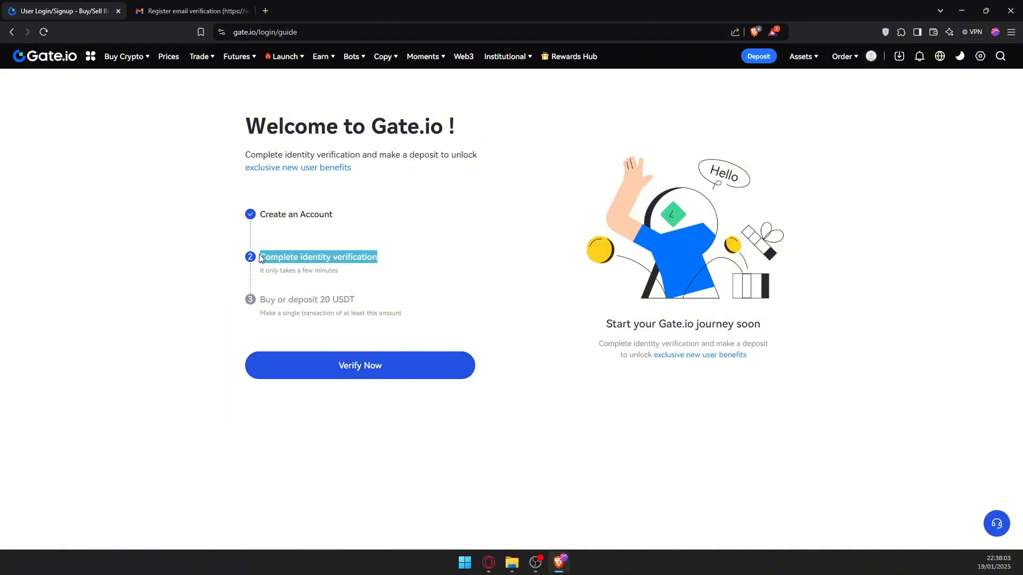
pyautogui.moveTo(359, 272); pyautogui.dragTo(261, 272)
pyautogui.moveTo(355, 300); pyautogui.dragTo(366, 242)
pyautogui.click(366, 242)
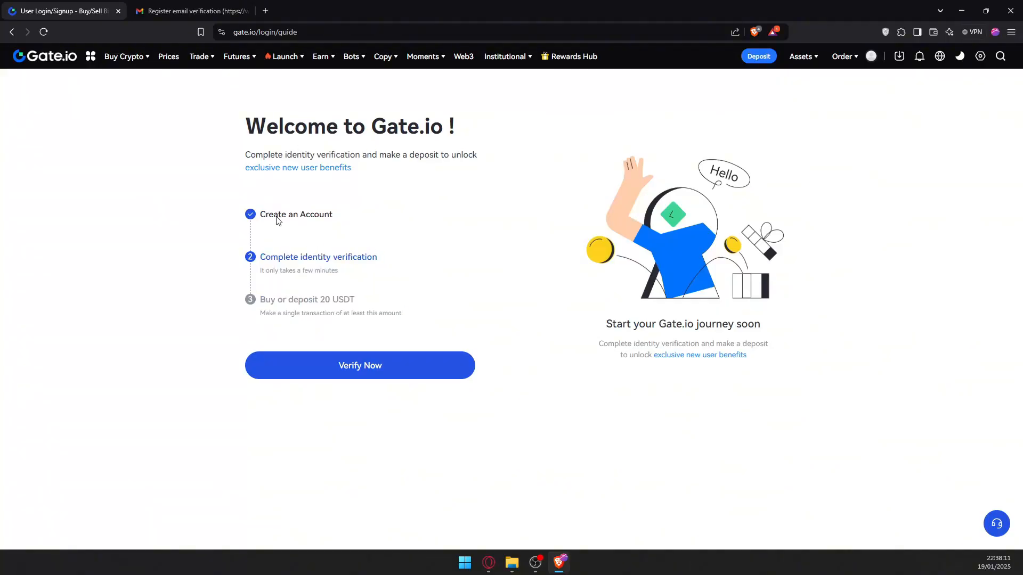
pyautogui.click(35, 58)
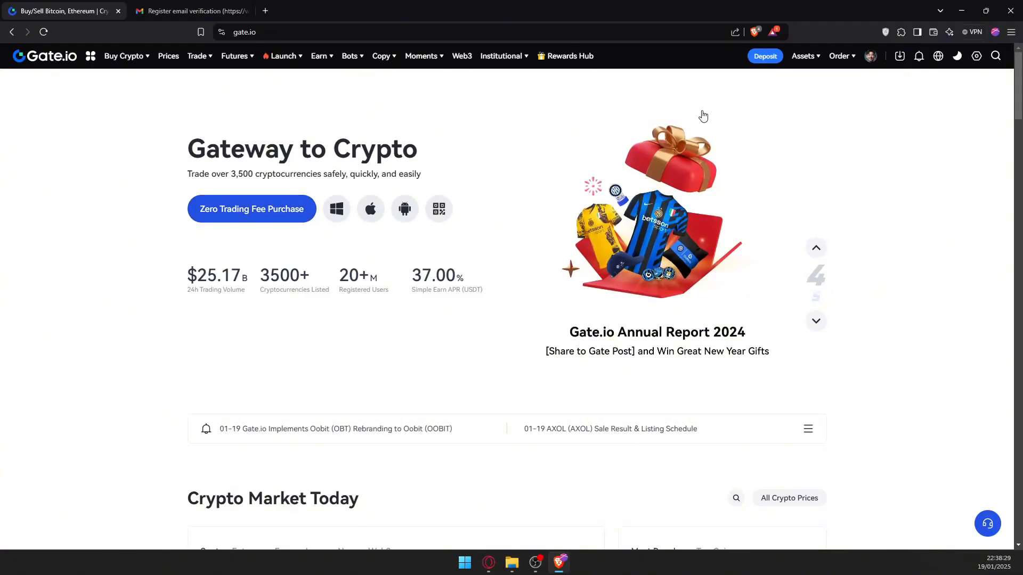
# View the Fund Your Wallet deposit options, close them, and show the account menu with 0.00 USD assets.
pyautogui.click(765, 56)
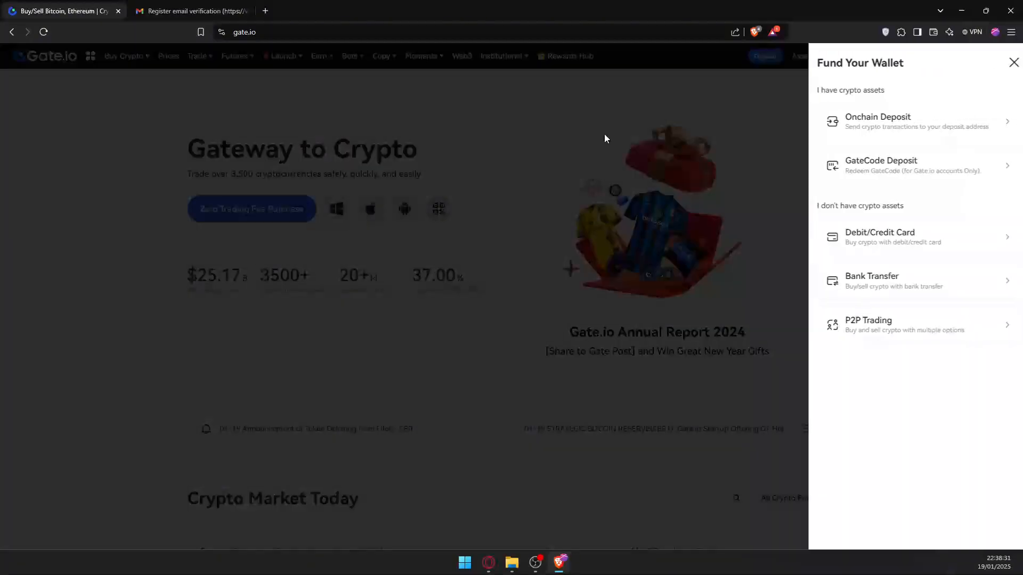
pyautogui.click(559, 153)
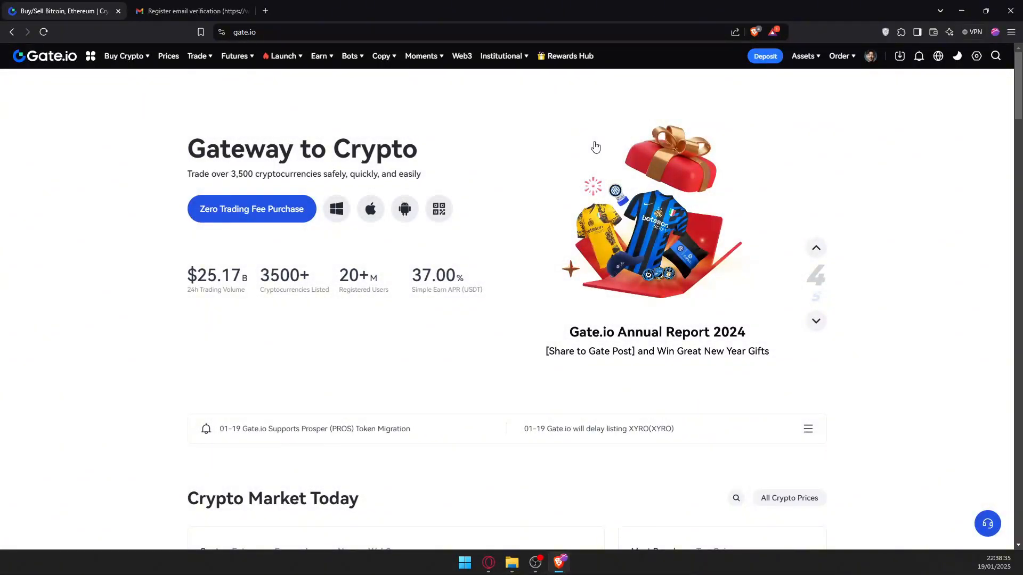
pyautogui.moveTo(870, 56)
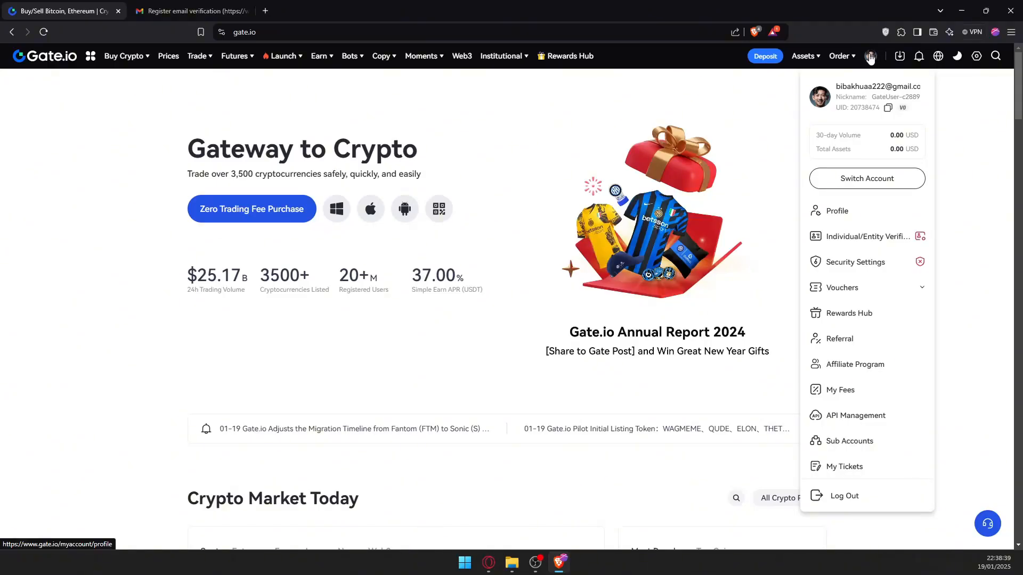
# Open Individual identity verification, close the basic-information form choosing Verify Later, and dismiss the feedback.
pyautogui.click(869, 238)
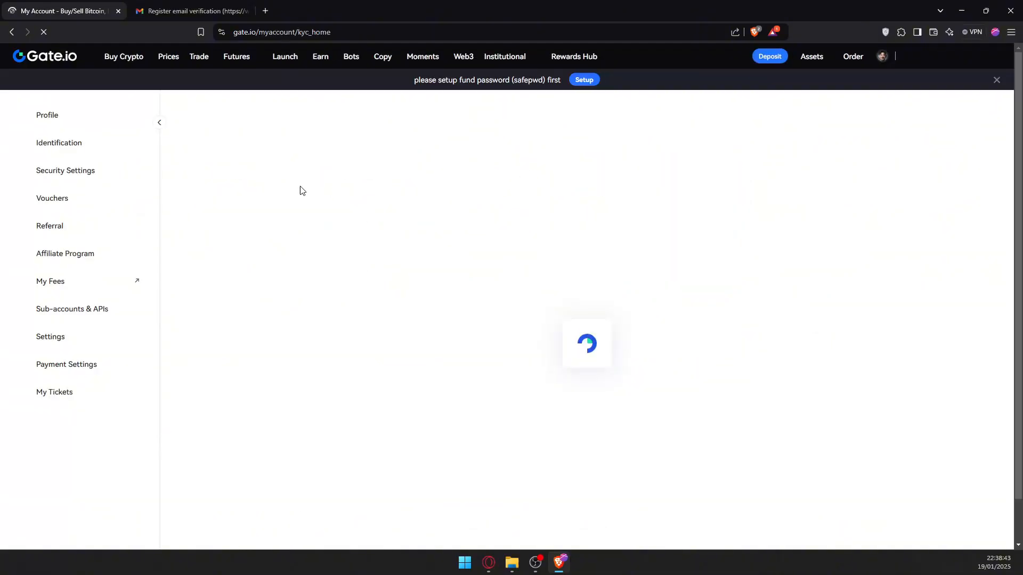
pyautogui.click(576, 278)
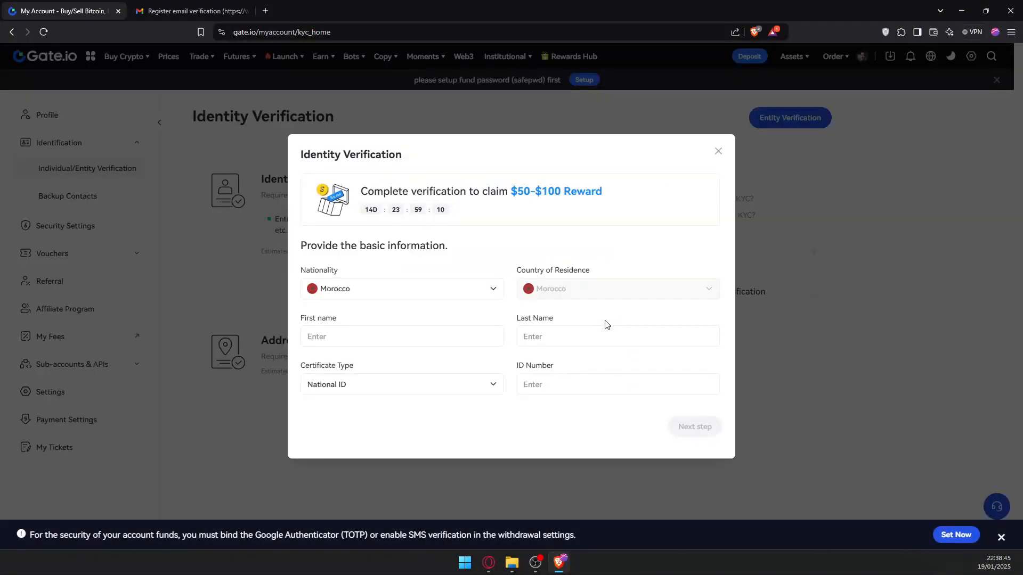
pyautogui.click(718, 152)
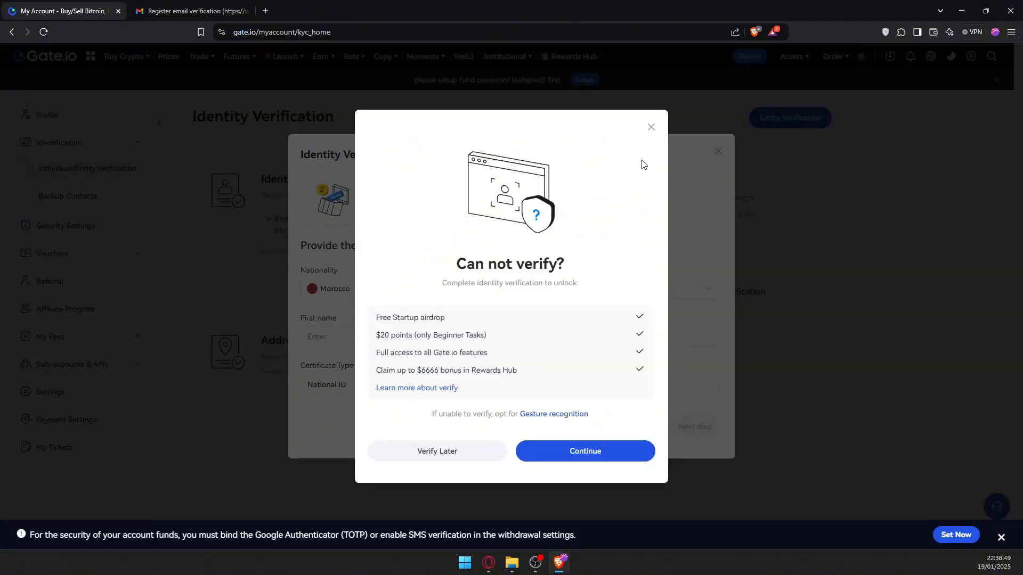
pyautogui.click(442, 456)
pyautogui.click(651, 228)
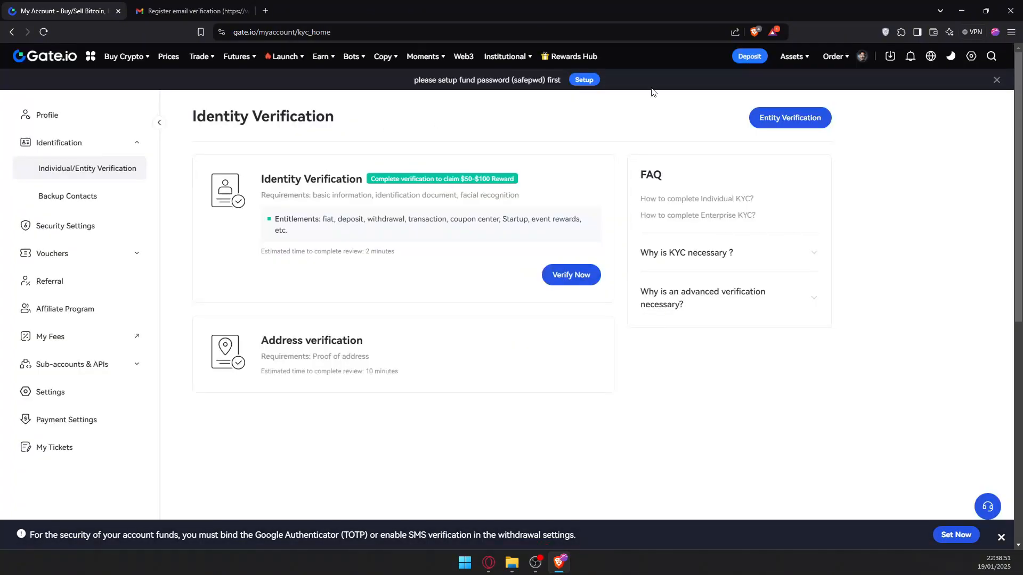
# Show the Fund Your Wallet deposit panel, then close it.
pyautogui.click(750, 54)
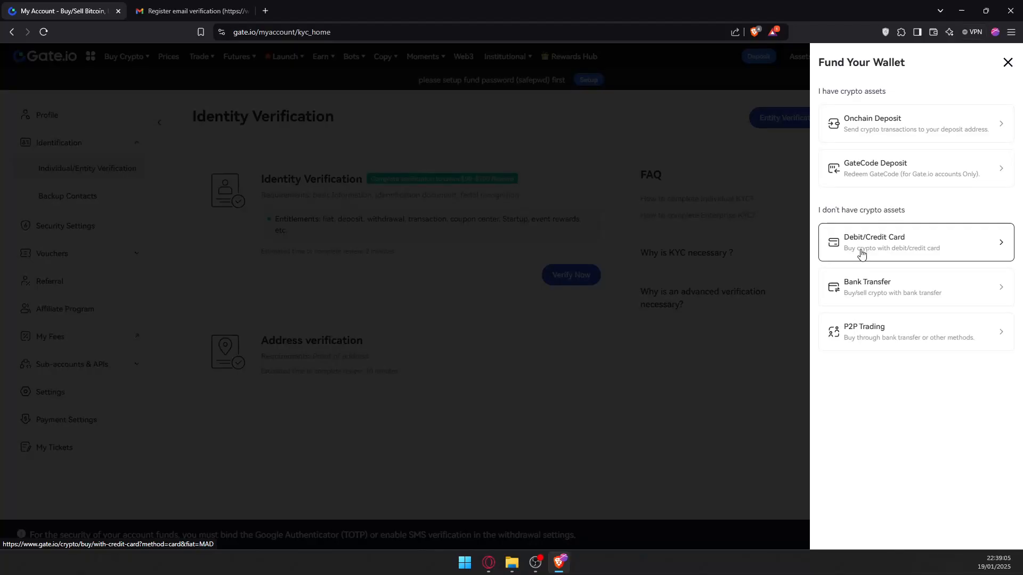
pyautogui.click(1008, 64)
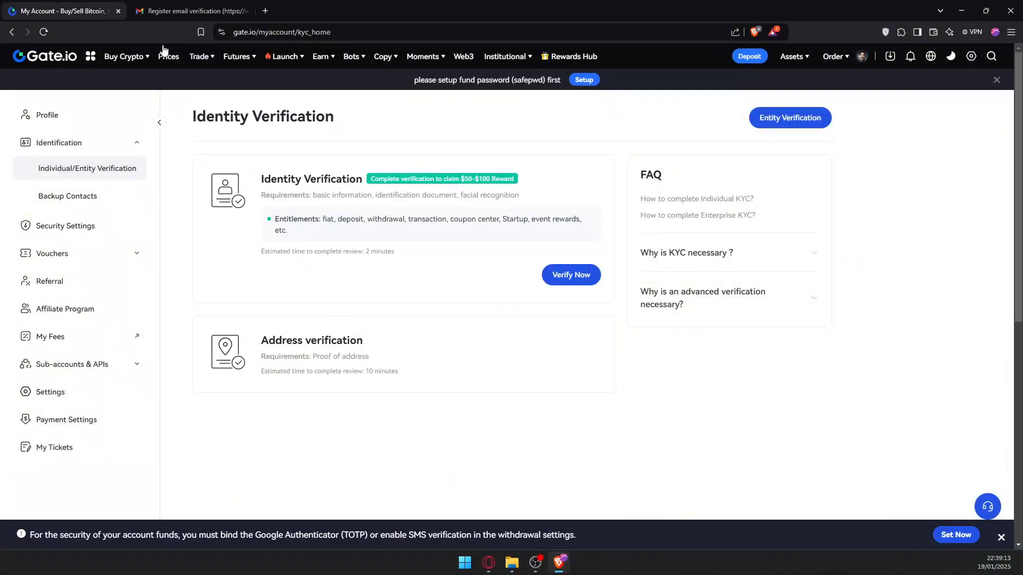
# Go to the BTC/USDT spot trading page through Trade > Spot.
pyautogui.moveTo(126, 58)
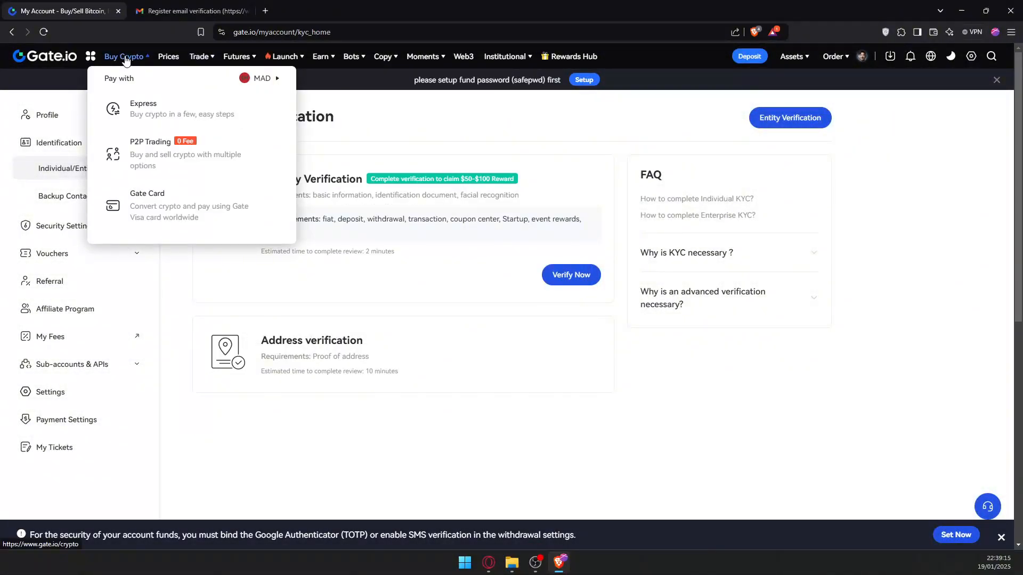
pyautogui.moveTo(204, 57)
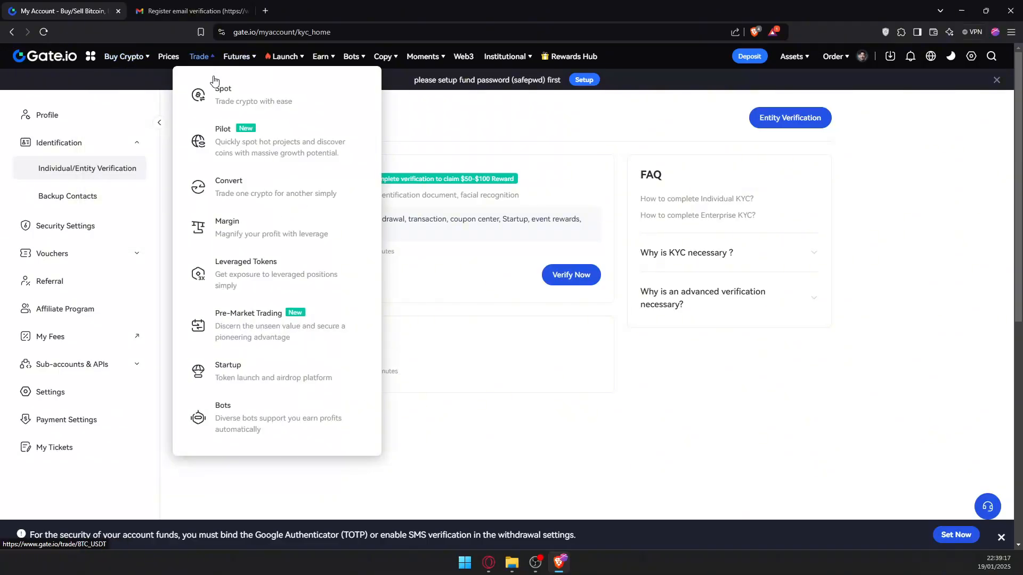
pyautogui.moveTo(226, 94)
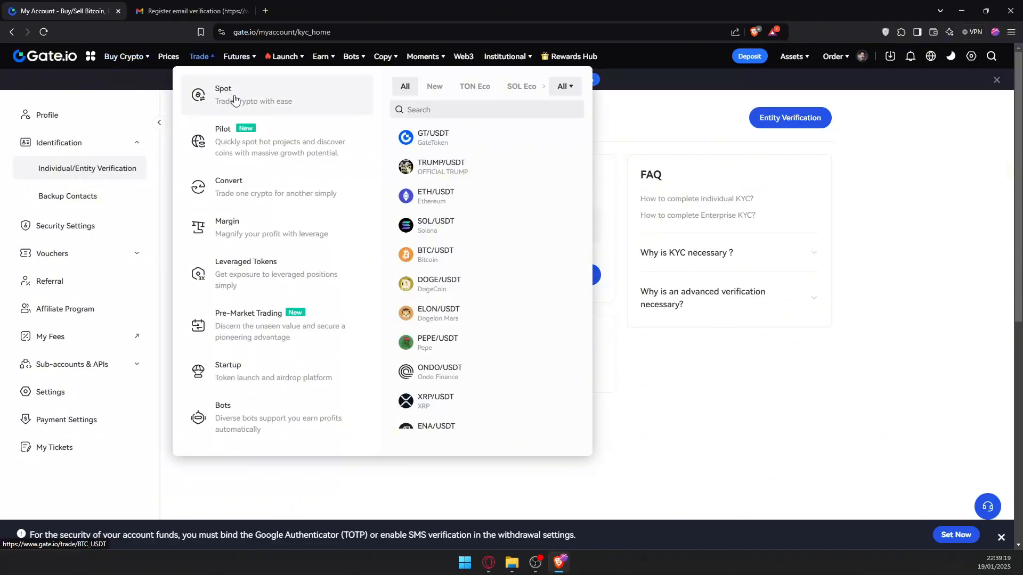
pyautogui.click(235, 101)
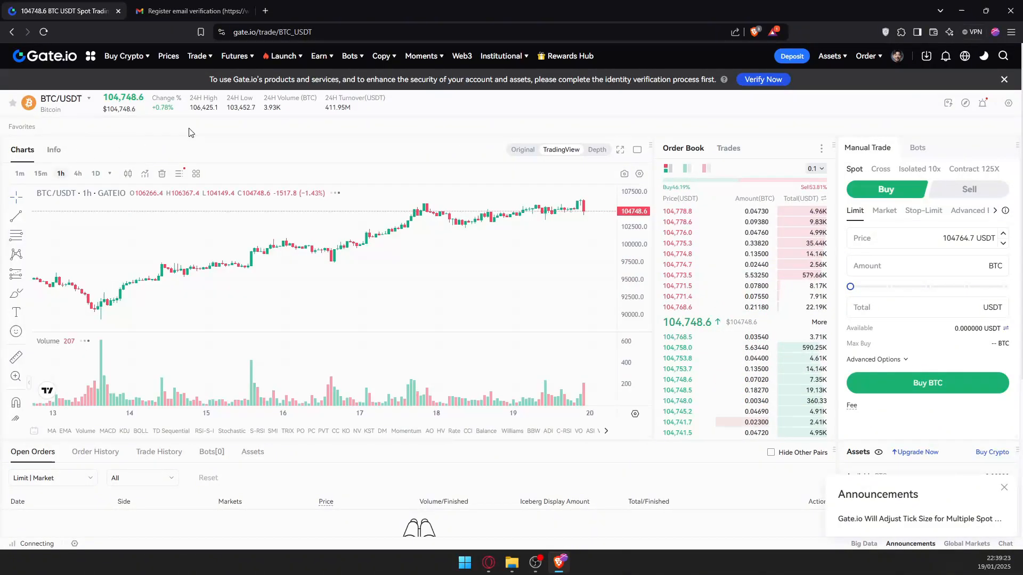
# Pick TRUMP/USDT from the pair selector's Spot list.
pyautogui.moveTo(63, 102)
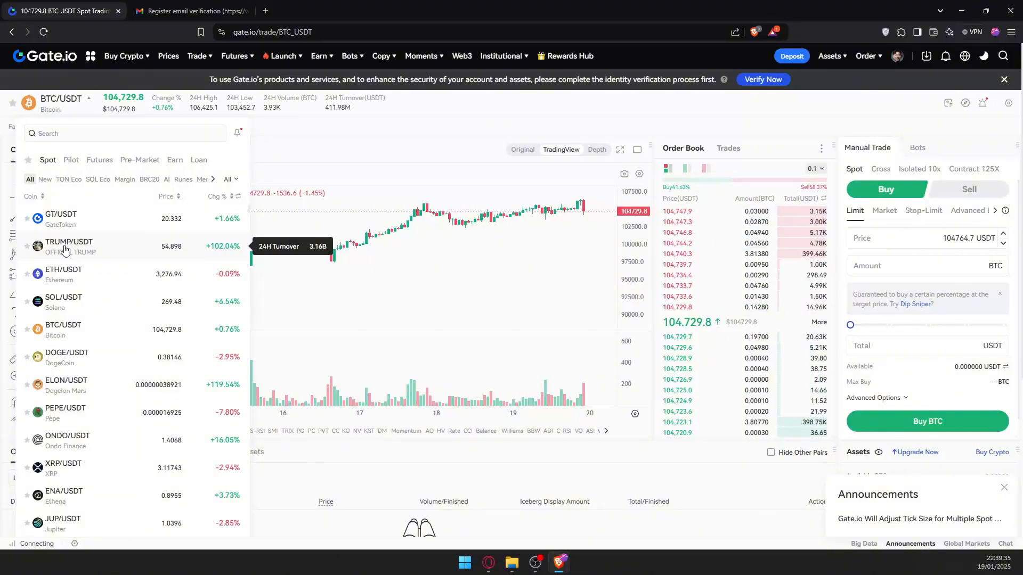
pyautogui.click(64, 248)
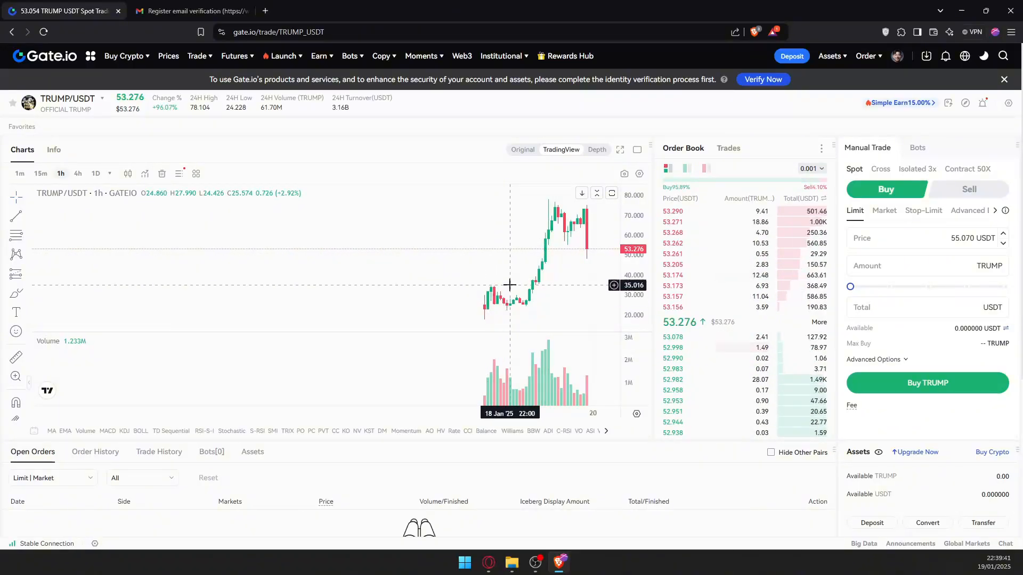
pyautogui.scroll(3, 485, 283)
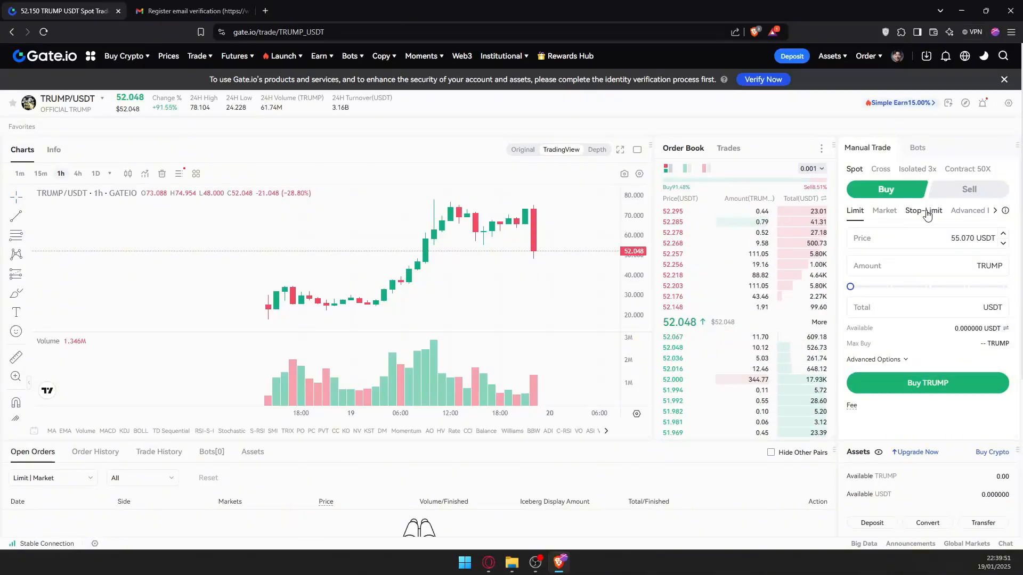
# Enter an amount of 100 TRUMP at 55.070 USDT, giving a 5507 USDT total.
pyautogui.click(245, 11)
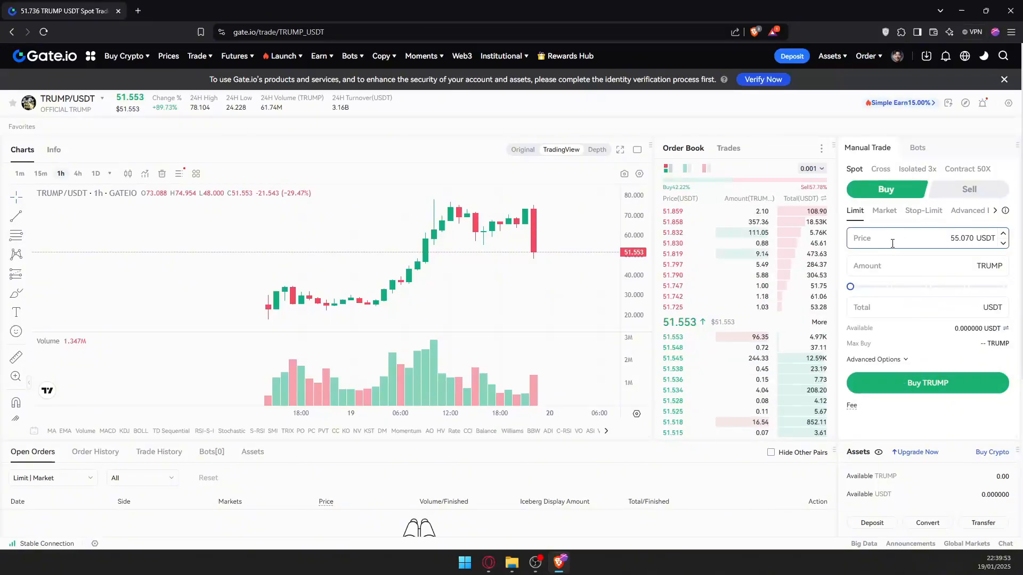
pyautogui.click(888, 266)
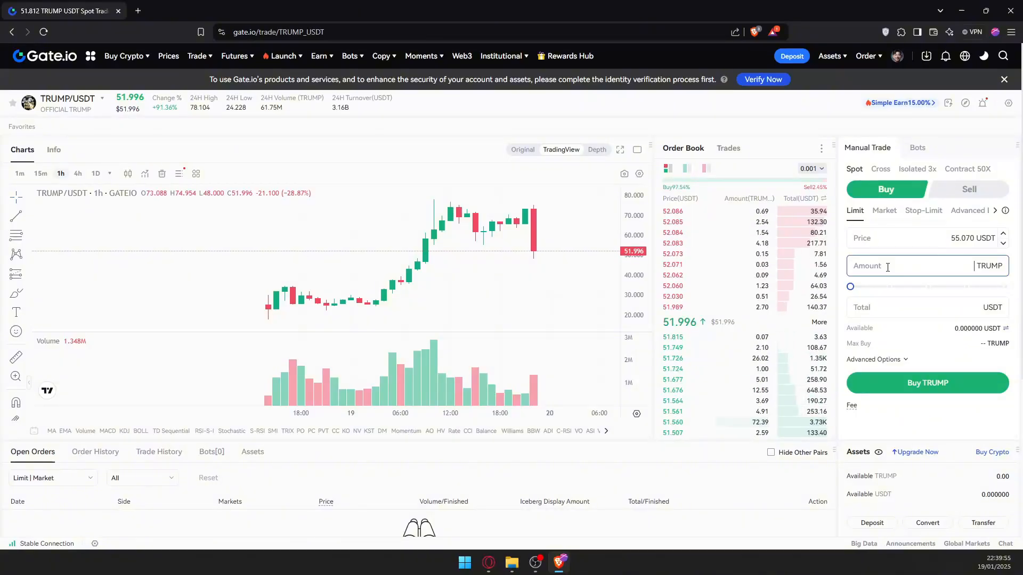
pyautogui.write('100')
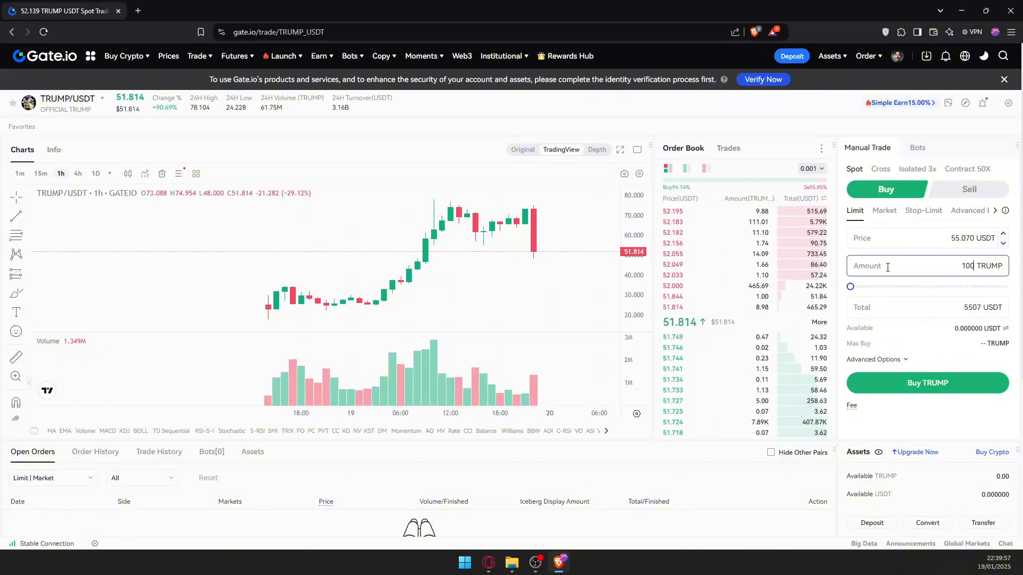
pyautogui.doubleClick(964, 308)
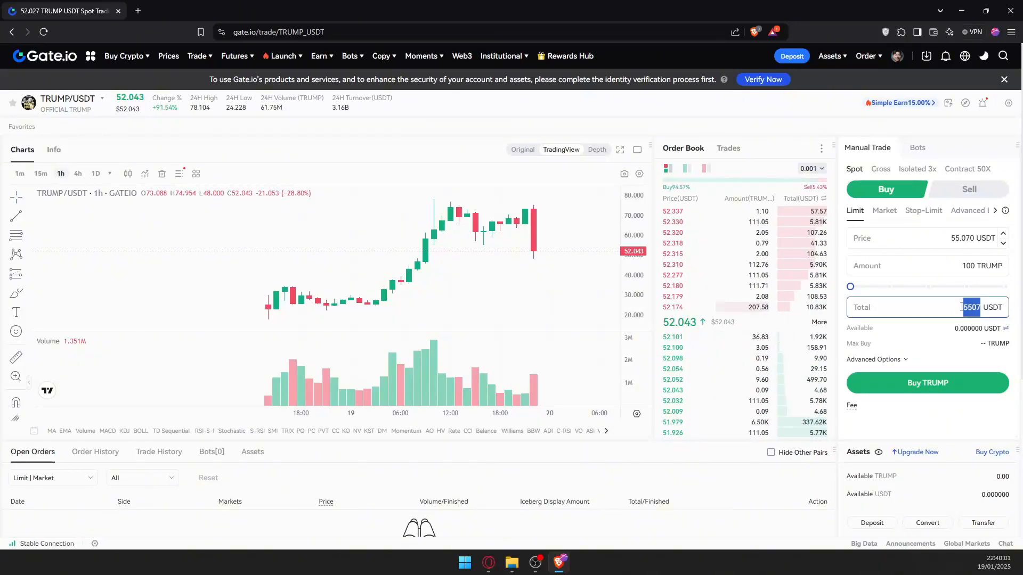
# Try placing the Buy TRUMP order and close the Insufficient balance notice.
pyautogui.click(936, 390)
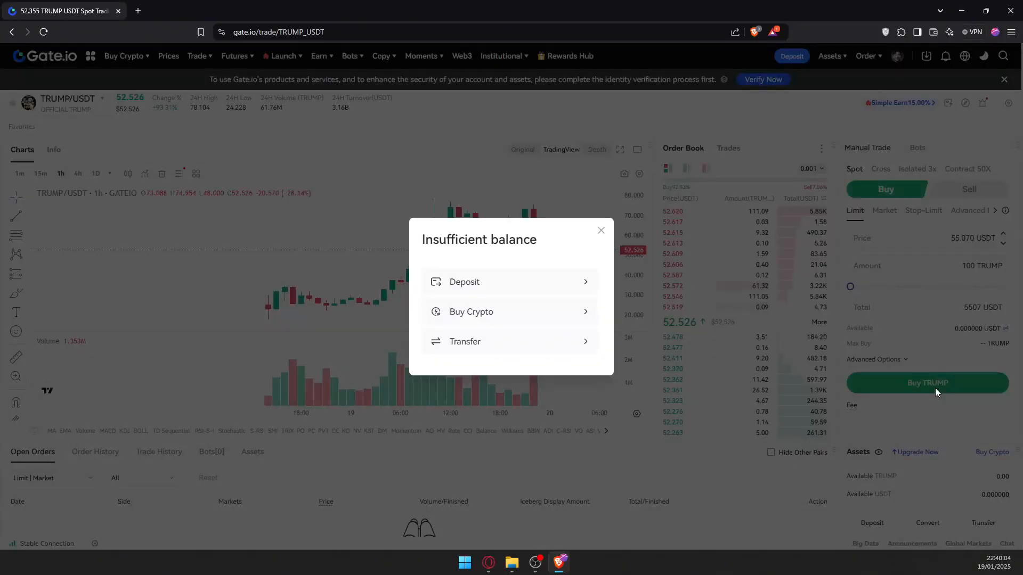
pyautogui.moveTo(411, 247); pyautogui.dragTo(611, 232)
pyautogui.click(603, 233)
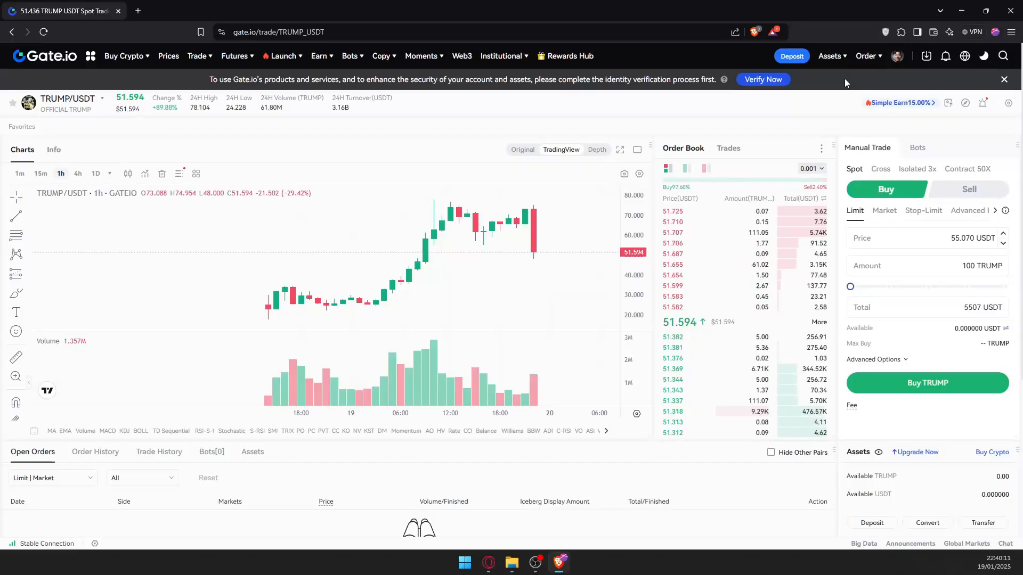
# Replace the 5507 total with 200 USDT, giving an amount of 3.63 TRUMP.
pyautogui.doubleClick(963, 310)
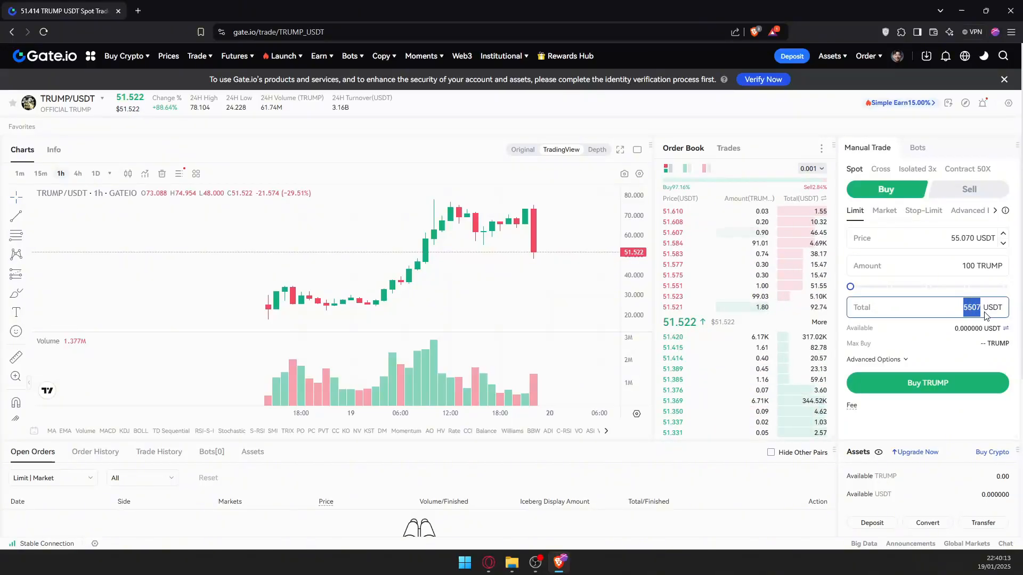
pyautogui.click(962, 309)
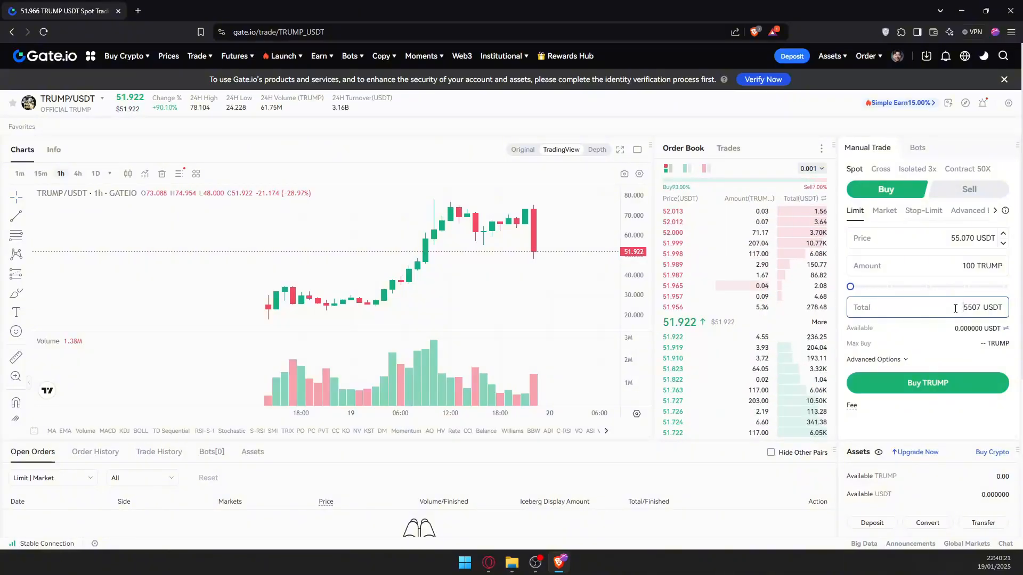
pyautogui.moveTo(956, 309); pyautogui.dragTo(994, 312)
pyautogui.write('200')
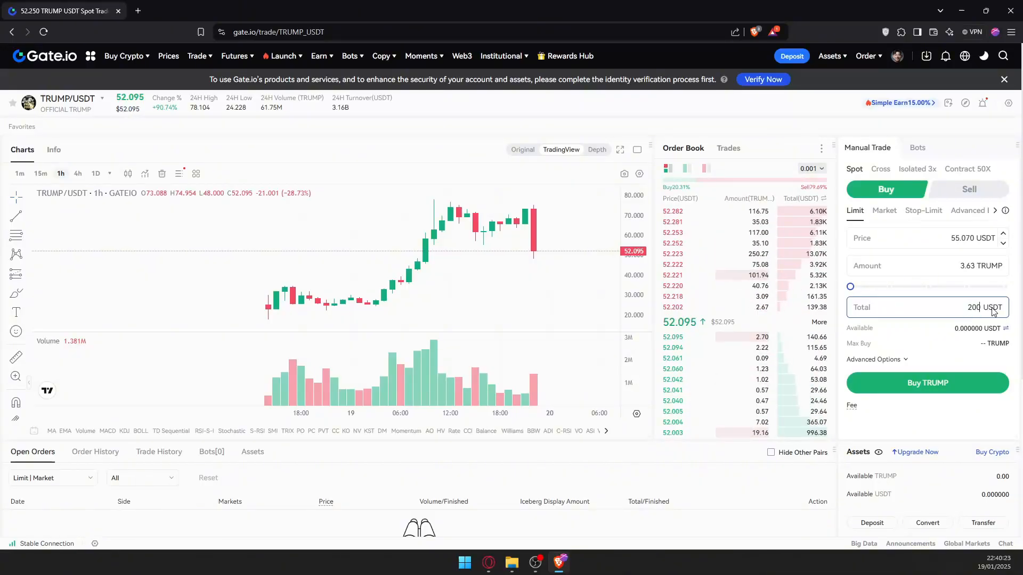
# Raise the total to 2000 USDT and check the amount now reads 36.31 TRUMP.
pyautogui.moveTo(951, 262); pyautogui.dragTo(1001, 272)
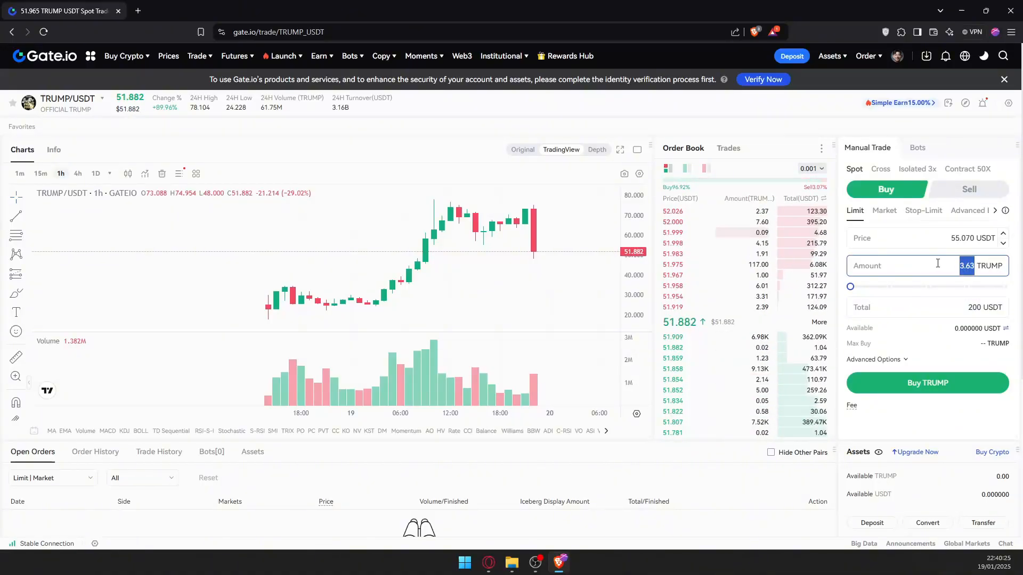
pyautogui.click(947, 264)
pyautogui.moveTo(962, 308); pyautogui.dragTo(1006, 319)
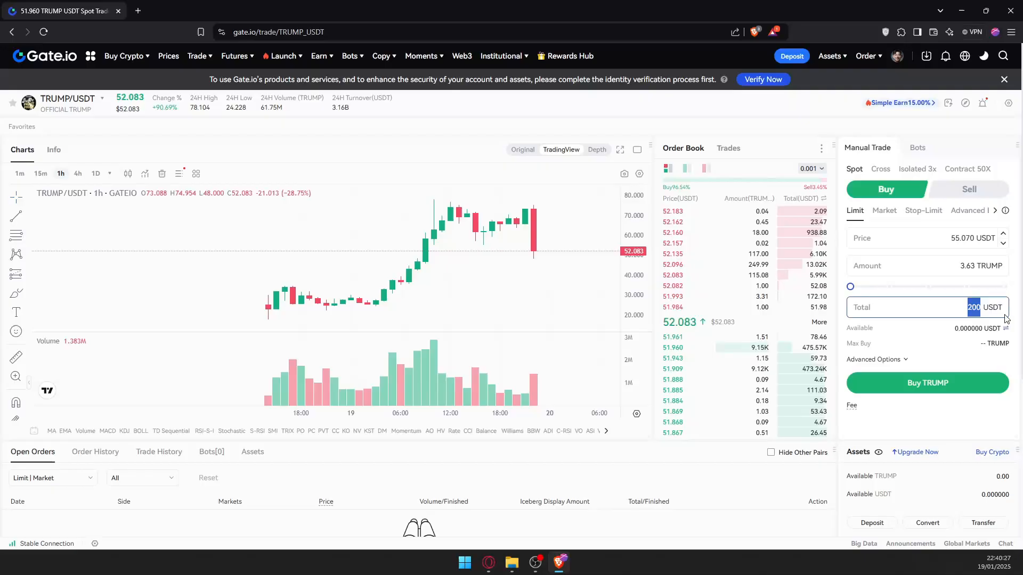
pyautogui.write('2000')
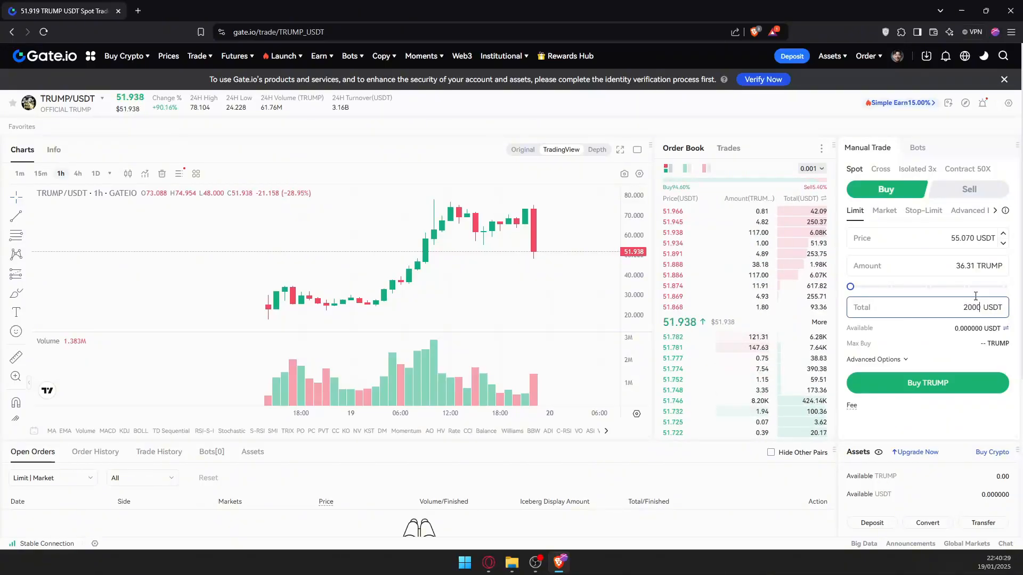
pyautogui.moveTo(955, 265); pyautogui.dragTo(997, 266)
pyautogui.click(944, 307)
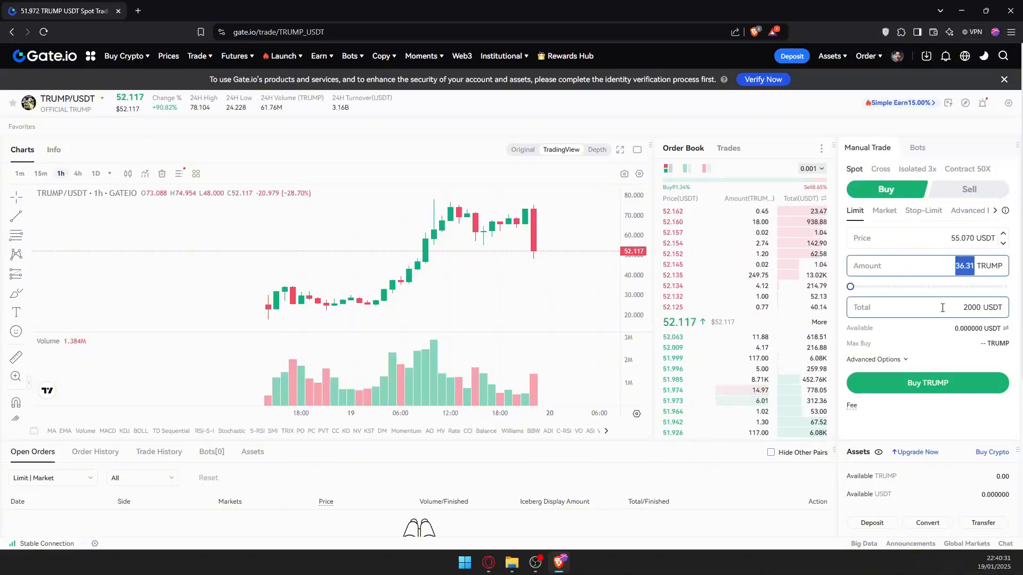
pyautogui.moveTo(946, 309); pyautogui.dragTo(986, 318)
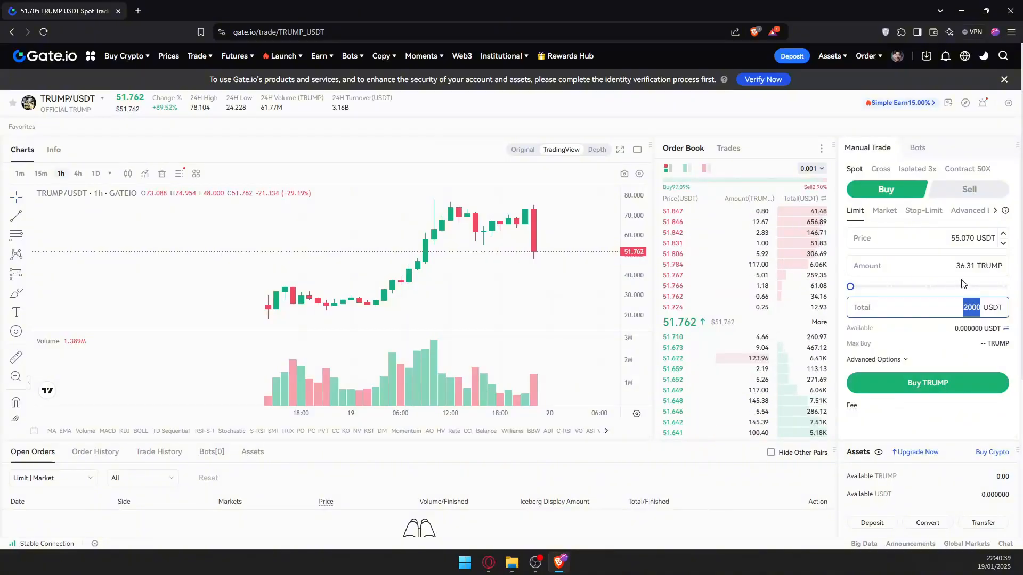
# Flip to Sell and back to Buy, then go from Market to a Stop-Limit order at 51.289 USDT.
pyautogui.click(958, 190)
pyautogui.moveTo(950, 206)
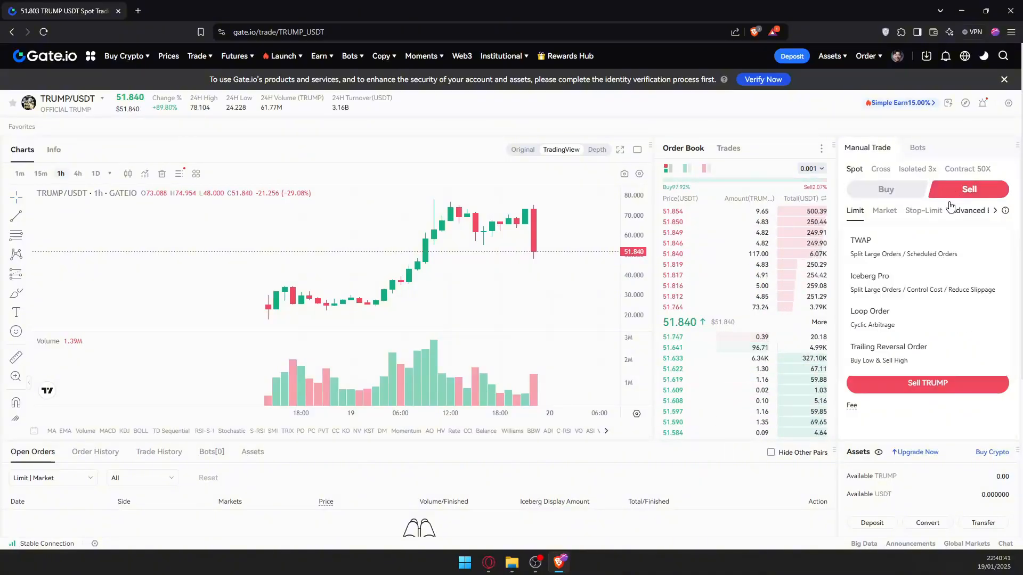
pyautogui.click(885, 191)
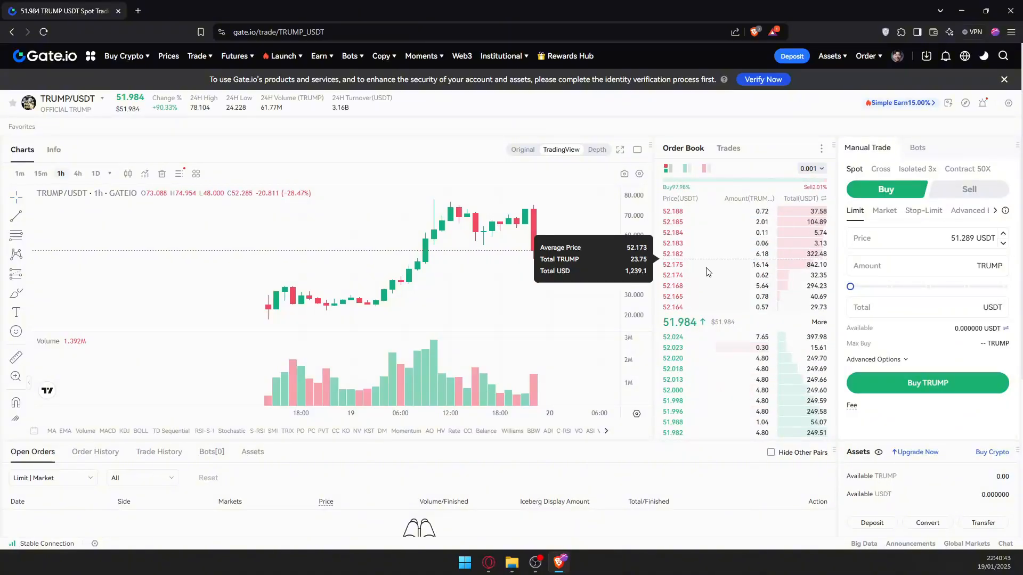
pyautogui.click(885, 211)
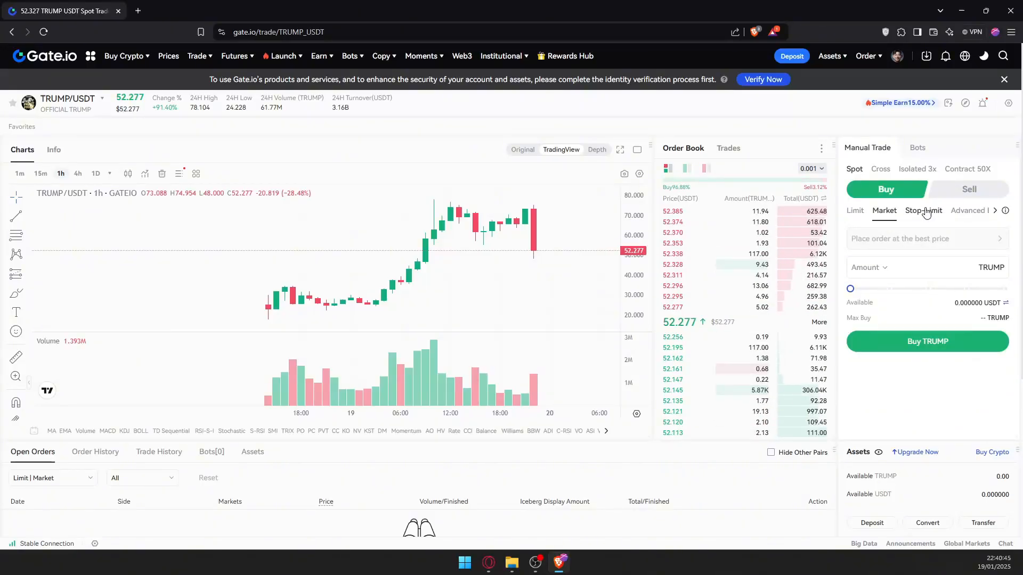
pyautogui.click(927, 213)
pyautogui.moveTo(975, 216)
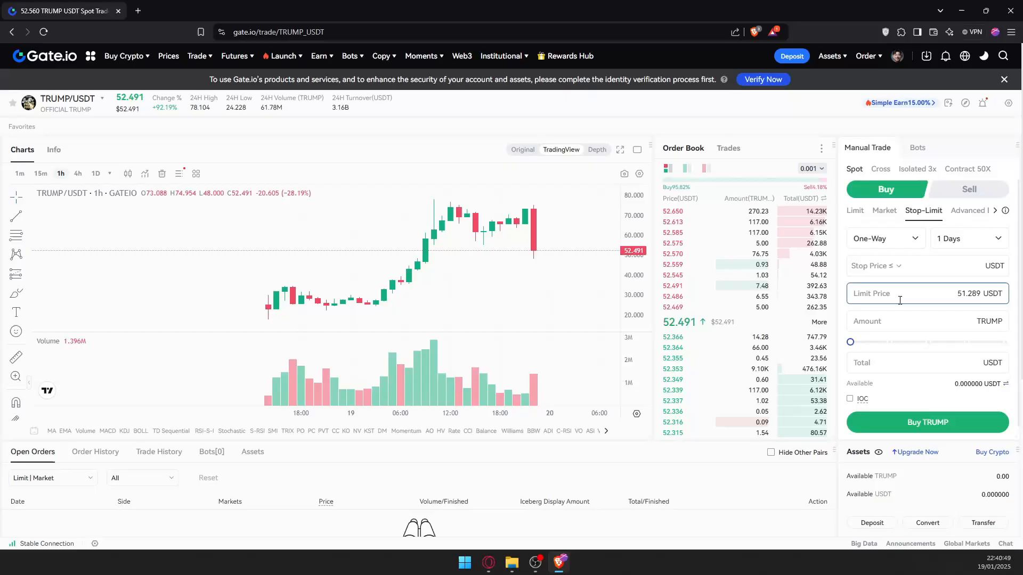
pyautogui.moveTo(826, 246)
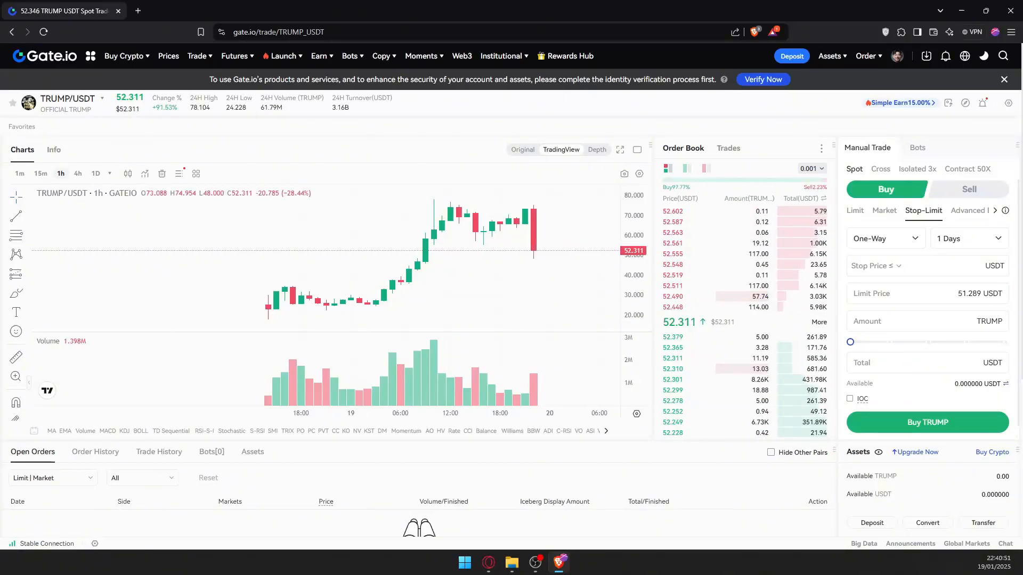